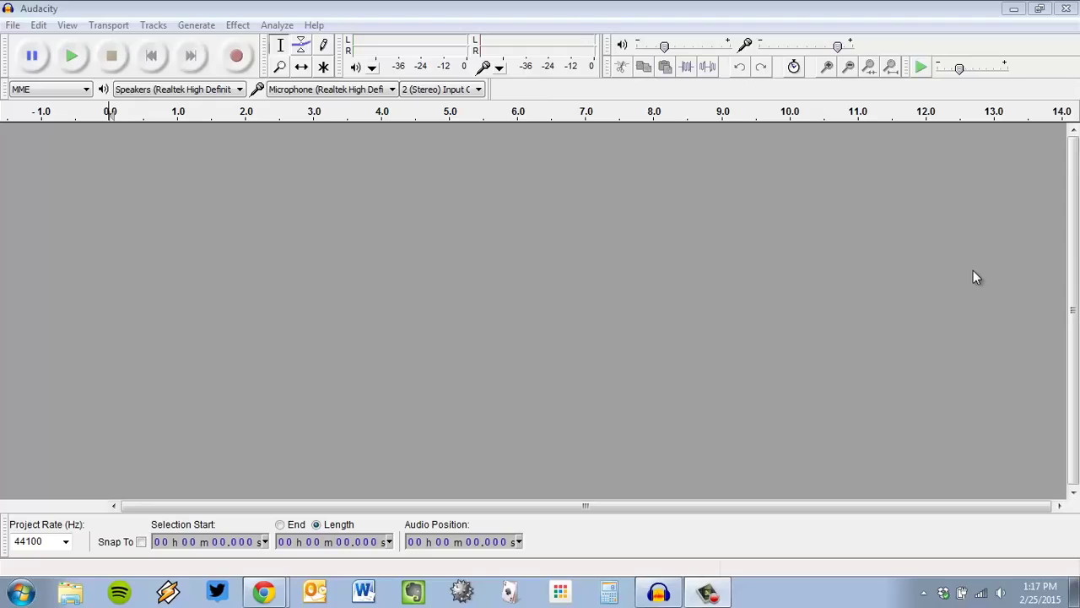
# Step: View the Audacity Manual tutorial on mixing a narration with background music in Chrome and return to Audacity
pyautogui.click(812, 7)
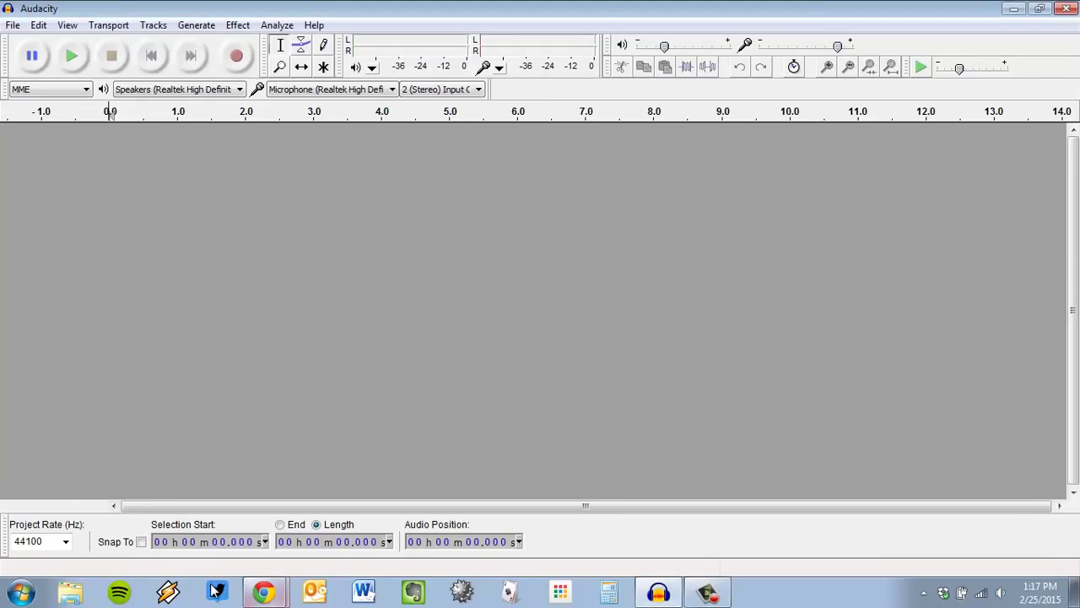
pyautogui.moveTo(264, 592)
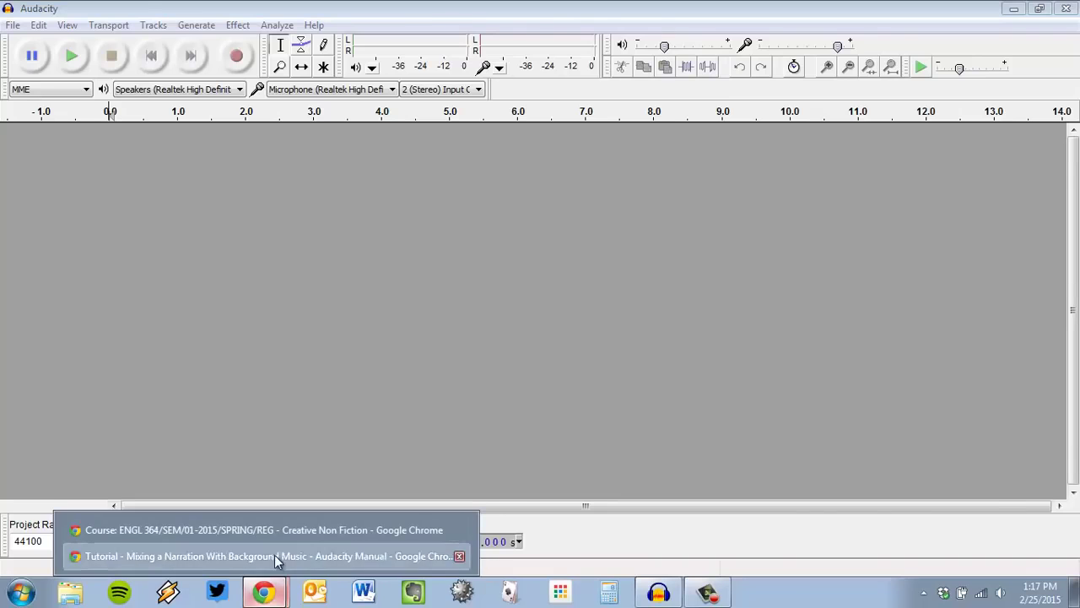
pyautogui.click(274, 555)
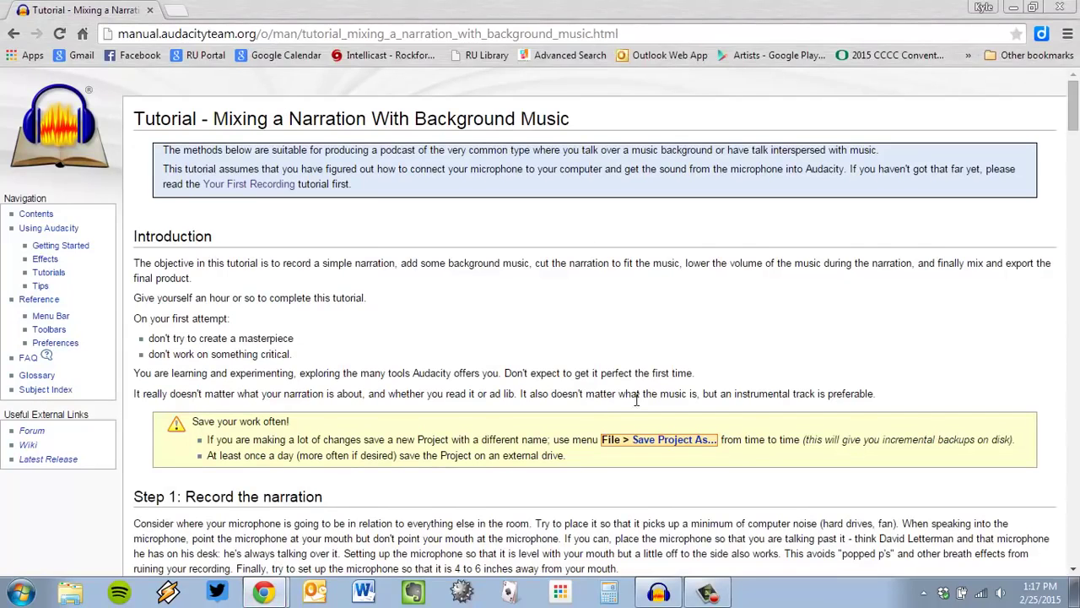
pyautogui.click(662, 594)
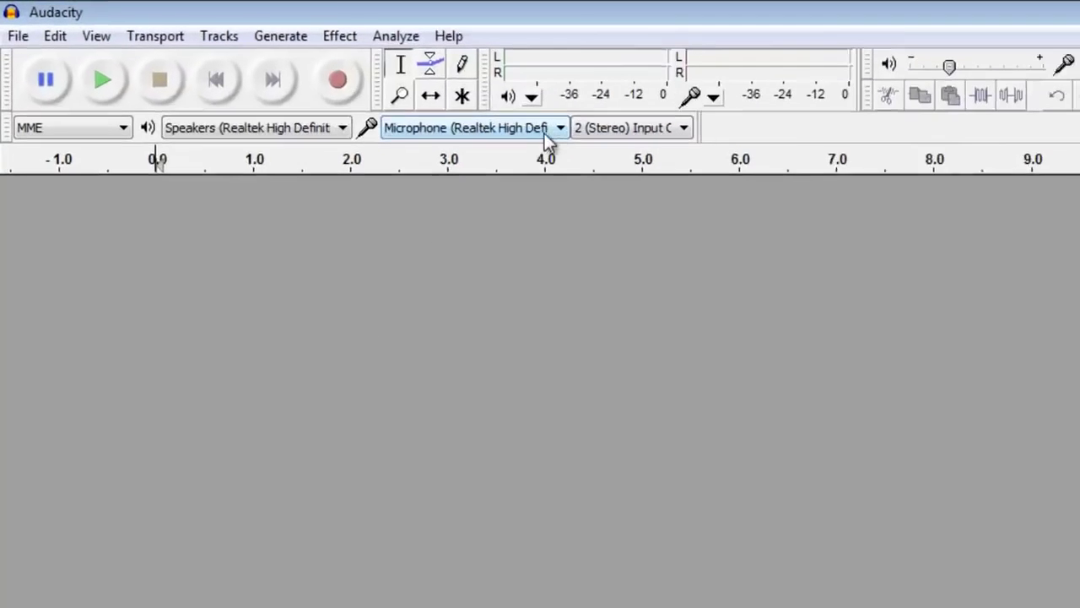
# Step: Set the recording device to the Yeti Stereo microphone and start monitoring the input level
pyautogui.click(716, 166)
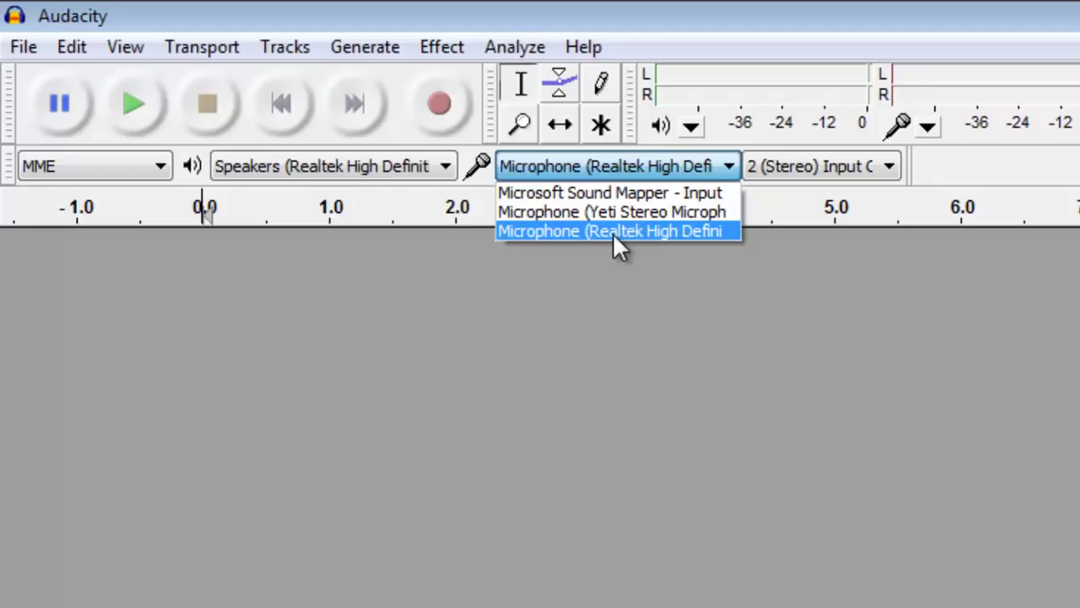
pyautogui.click(622, 212)
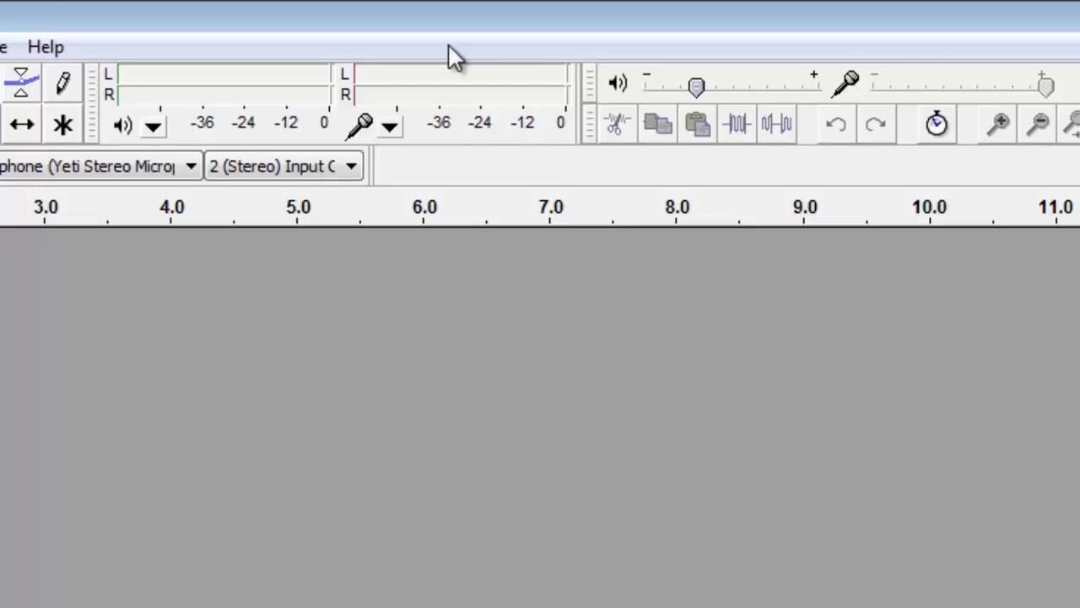
pyautogui.click(448, 91)
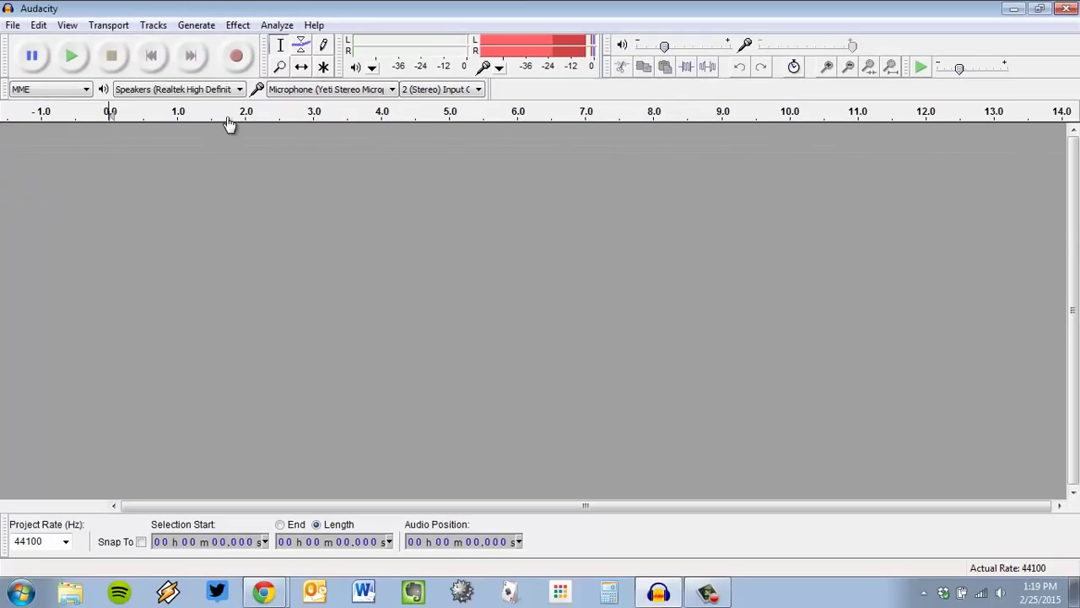
# Step: Record a stereo voice narration about 38 seconds long and fit the whole recording in the window
pyautogui.click(237, 56)
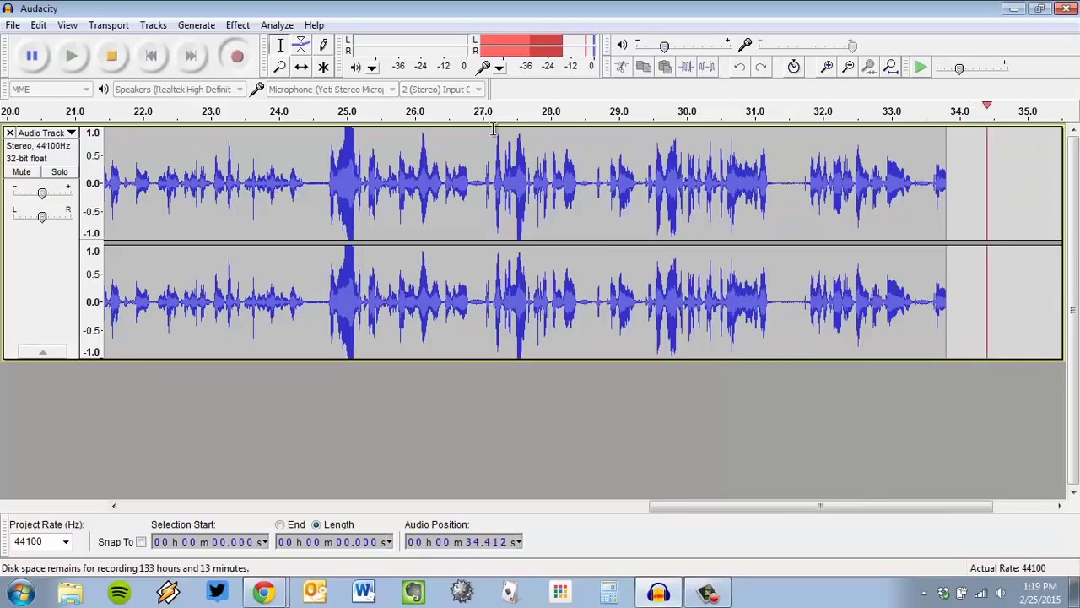
pyautogui.click(119, 59)
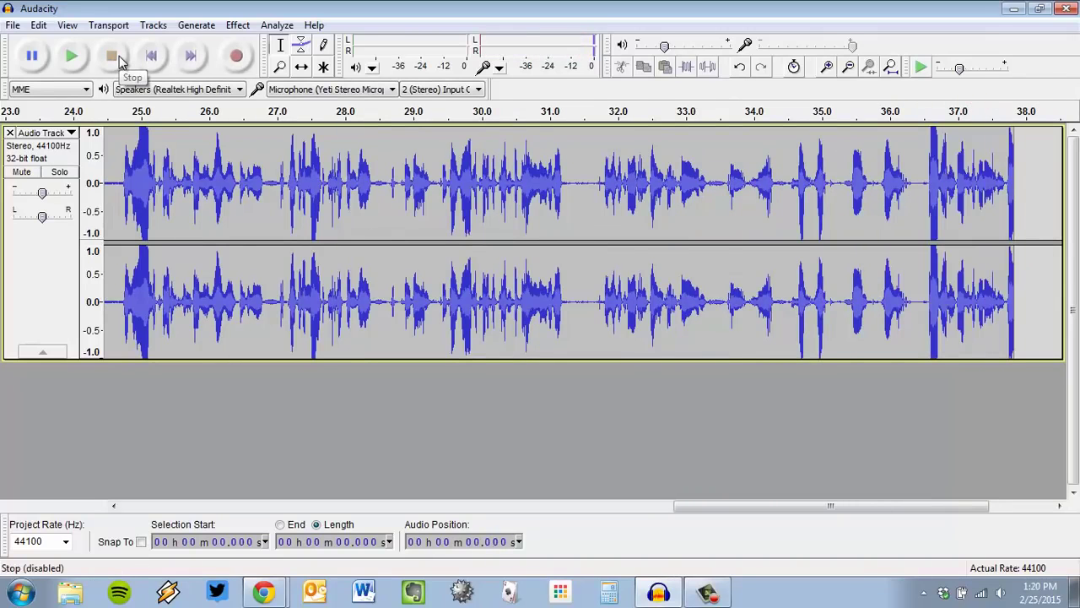
pyautogui.moveTo(737, 509); pyautogui.dragTo(212, 509)
pyautogui.click(67, 25)
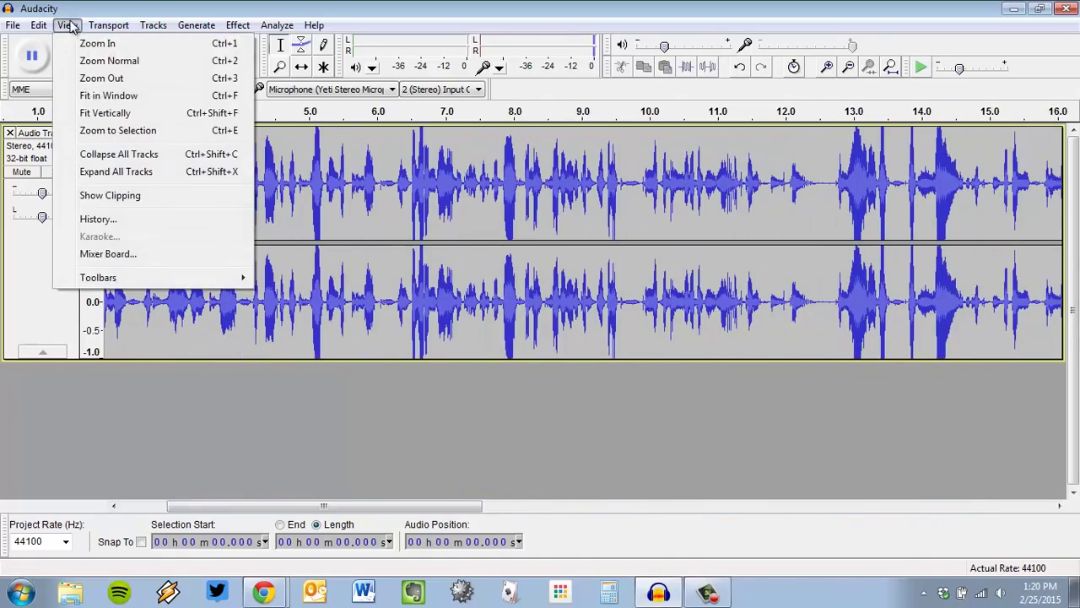
pyautogui.click(108, 95)
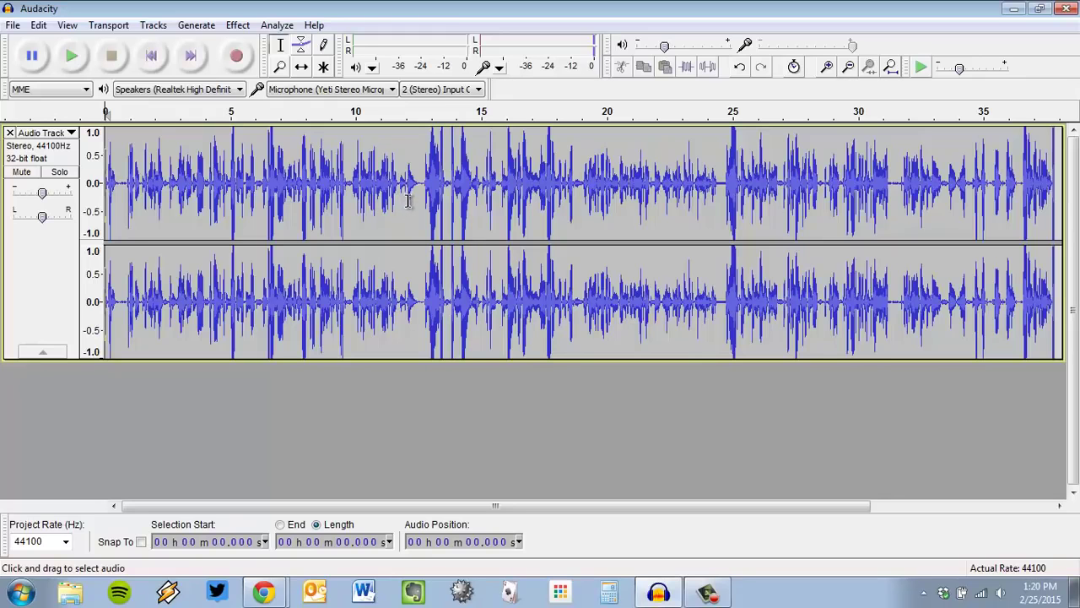
# Step: Select the whole narration track, followed by shorter passages, the last one about 11 seconds long starting near 19.7 seconds
pyautogui.hotkey('ctrl', 'a')
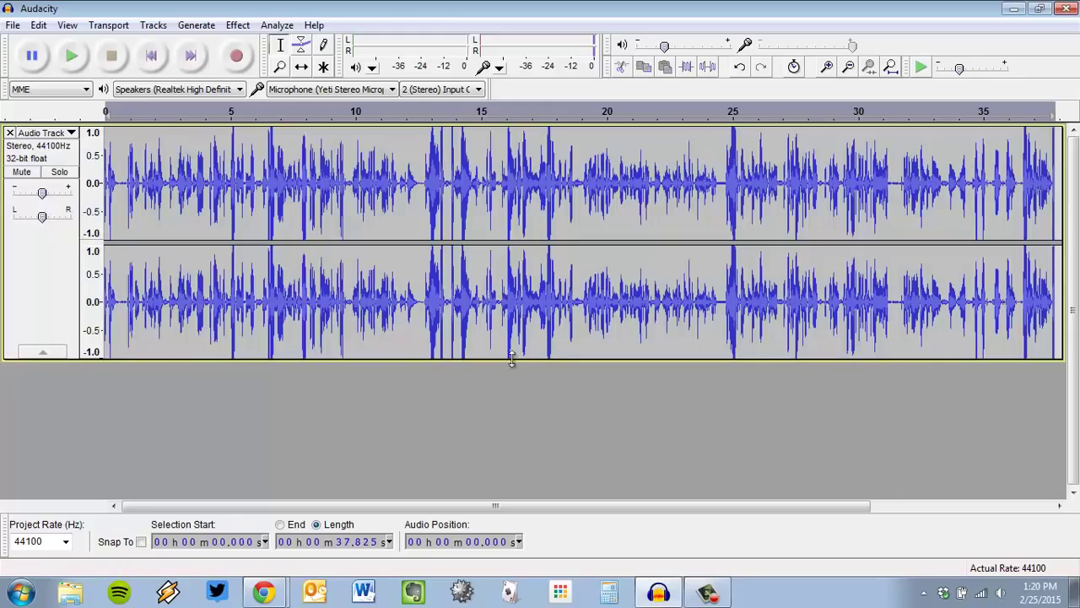
pyautogui.click(27, 264)
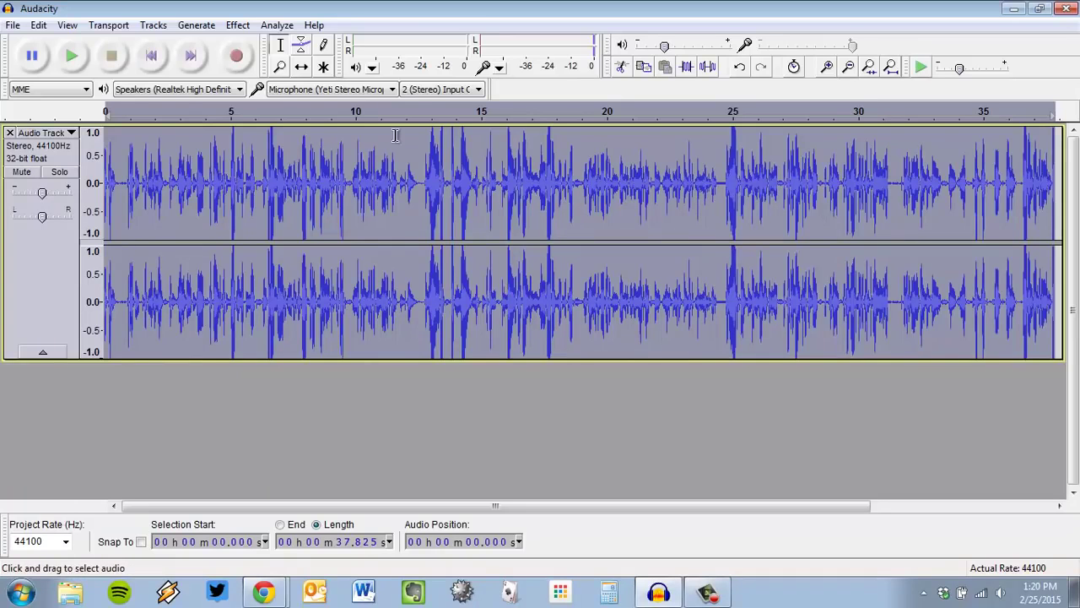
pyautogui.click(296, 170)
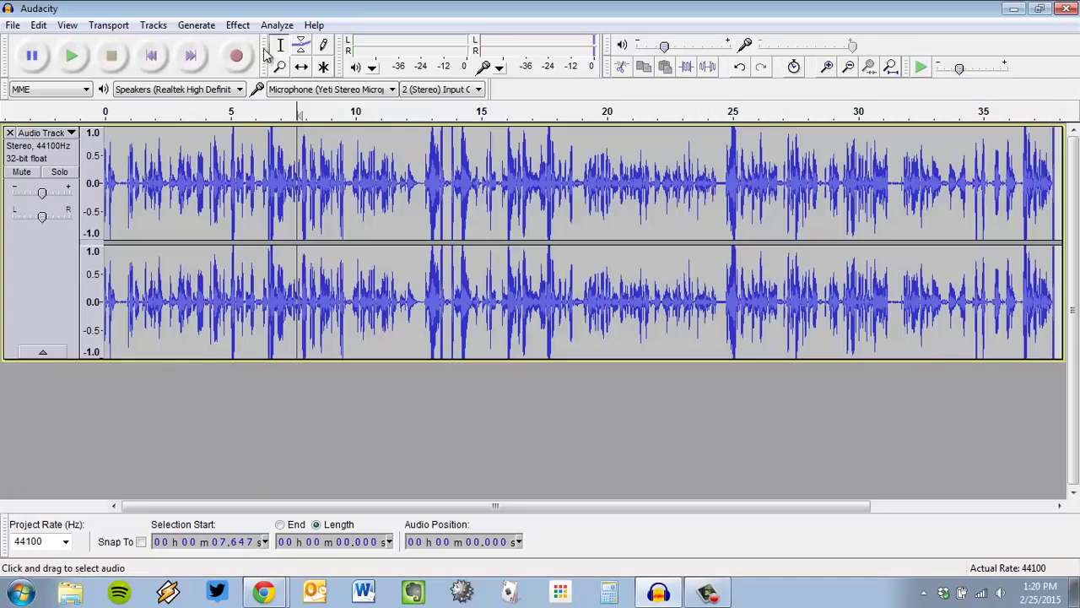
pyautogui.moveTo(299, 172); pyautogui.dragTo(518, 174)
pyautogui.moveTo(601, 172); pyautogui.dragTo(878, 171)
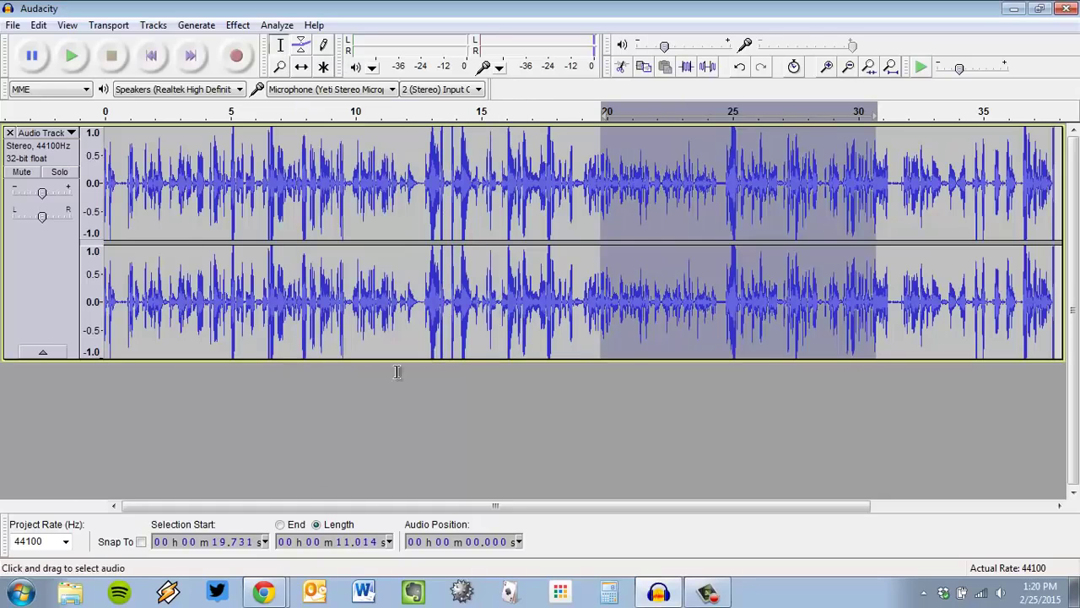
# Step: Select the entire narration track and open the Compressor effect for it
pyautogui.click(37, 301)
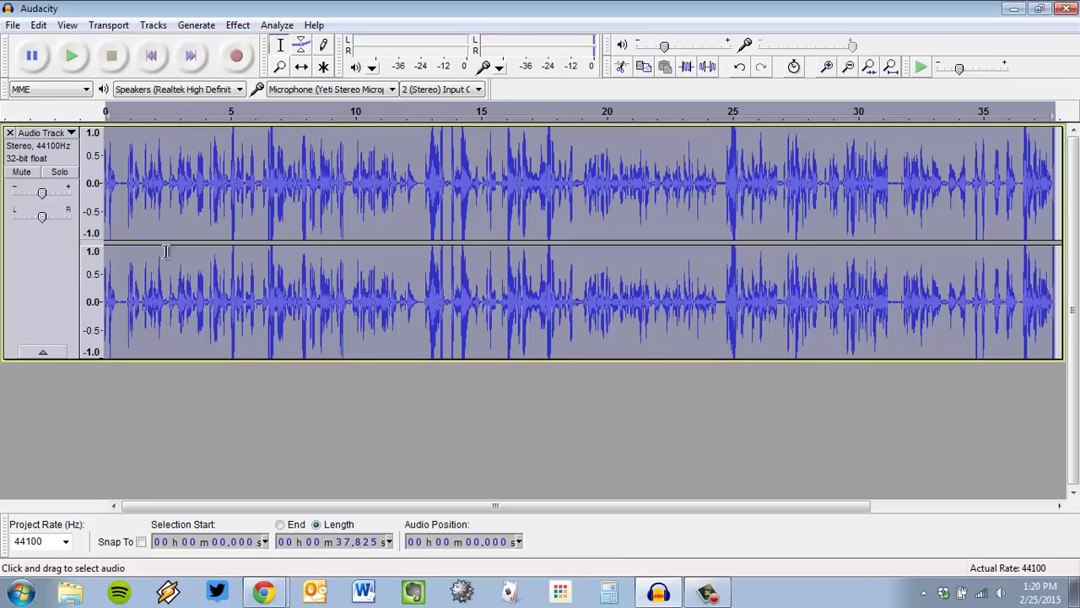
pyautogui.click(245, 28)
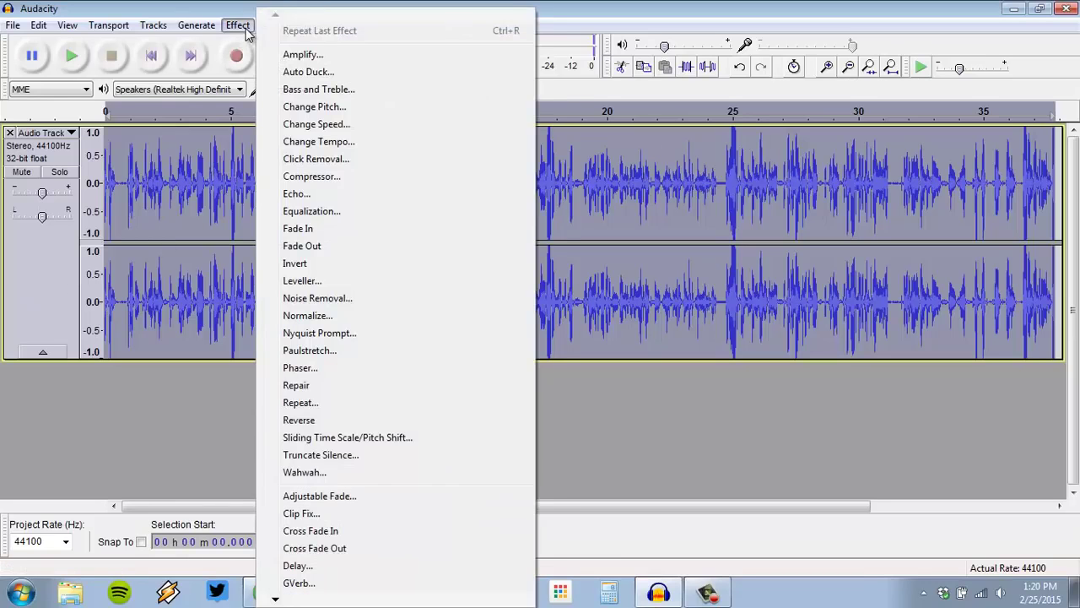
pyautogui.click(346, 179)
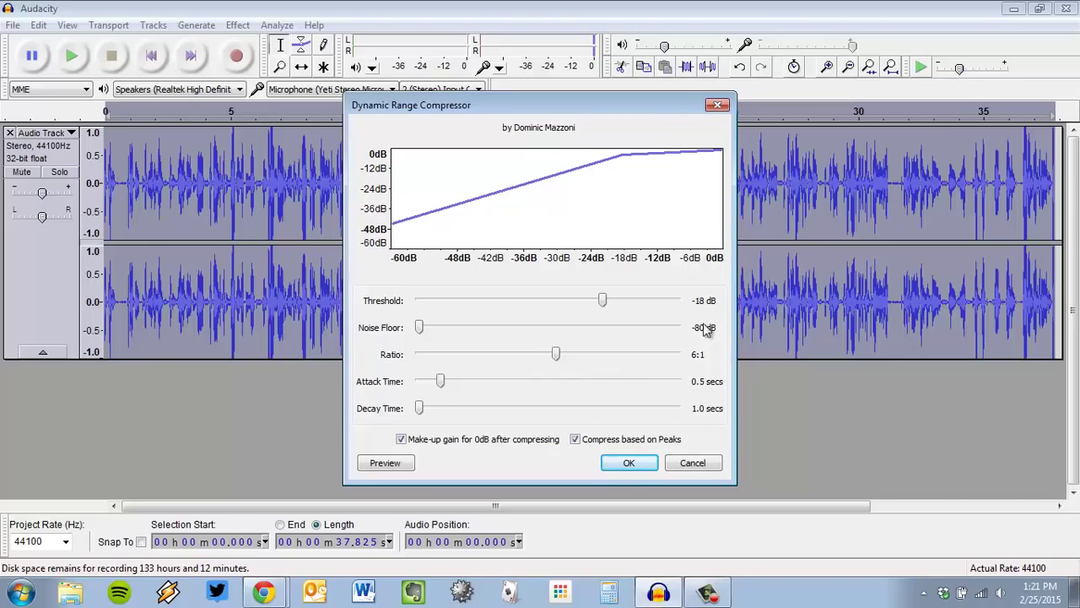
# Step: Switch to the narration mixing tutorial in Chrome and look through its section on editing the narration
pyautogui.click(264, 593)
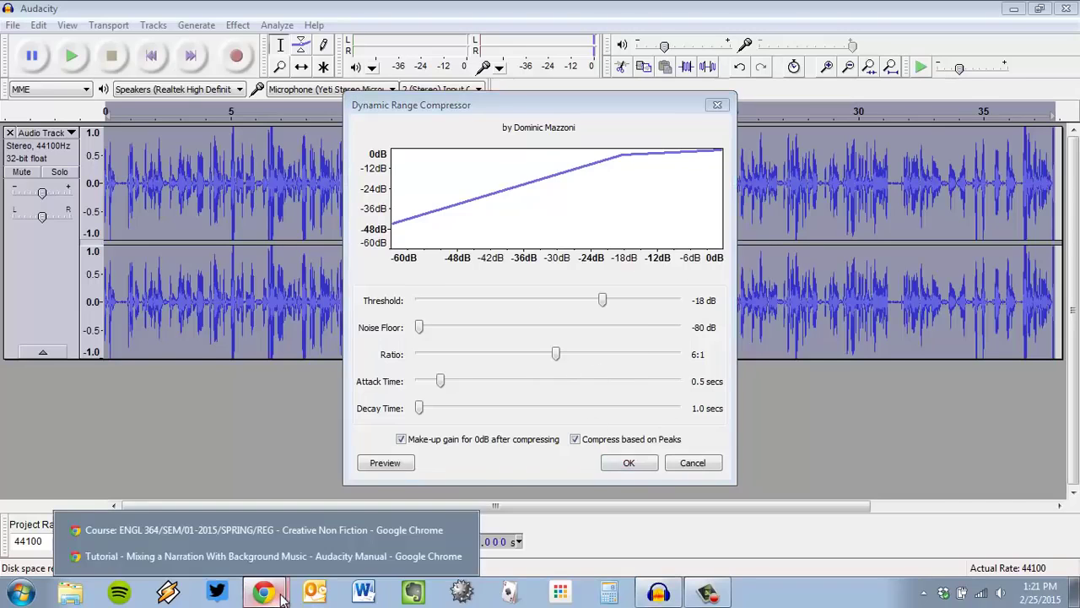
pyautogui.click(280, 557)
pyautogui.scroll(-15, 627, 303)
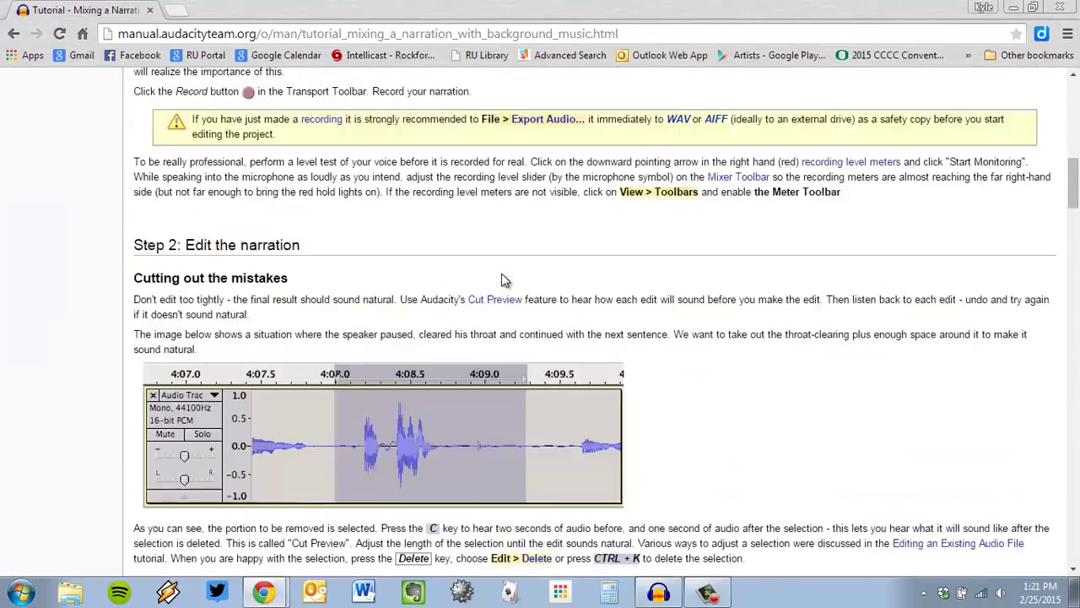
pyautogui.scroll(-4, 627, 302)
# Step: Return to Audacity, apply the compressor to the narration with its current settings, and clear the selection
pyautogui.hotkey('alt', 'Tab')
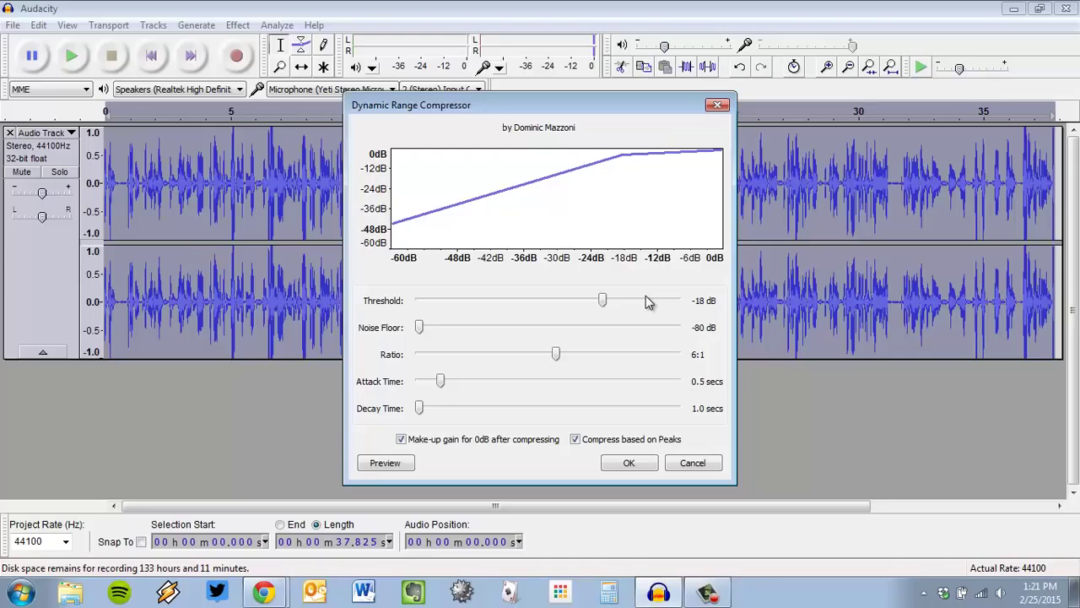
pyautogui.click(637, 458)
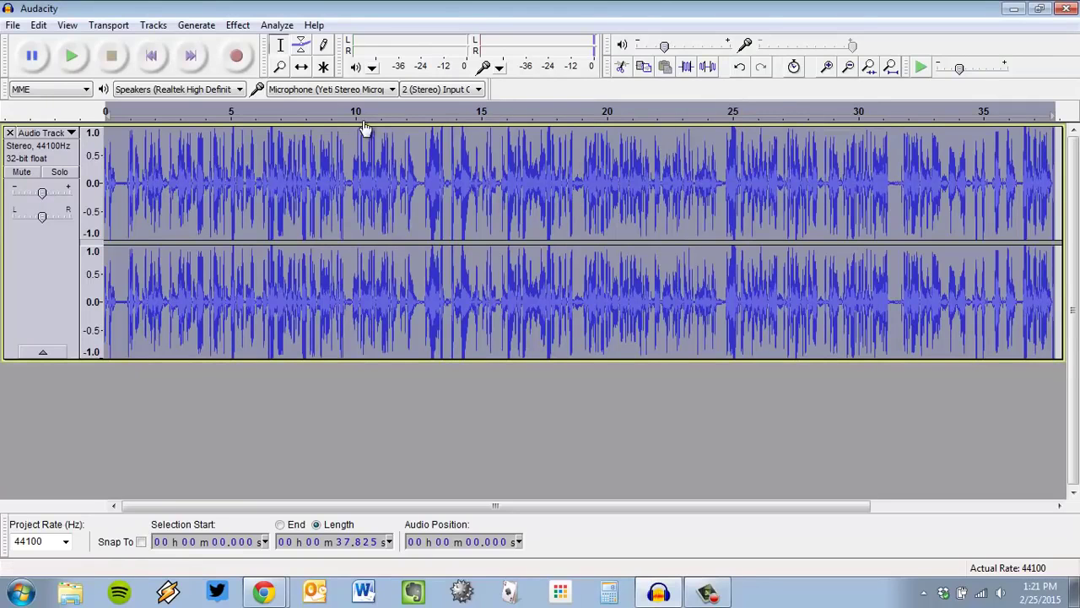
pyautogui.click(469, 167)
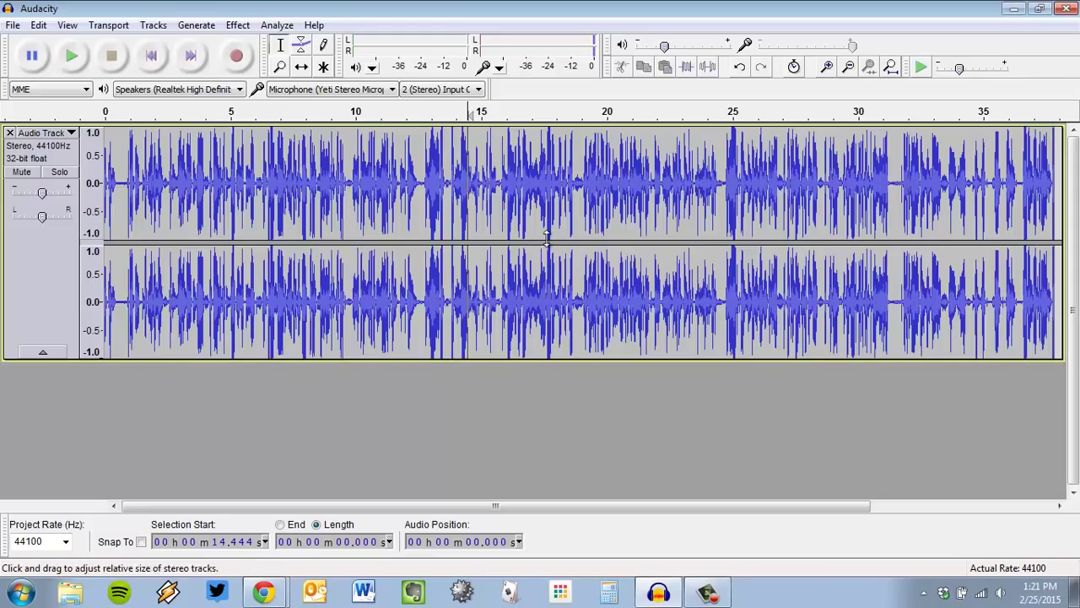
# Step: Import "01 Vertigogo (Opening Theme)" from the Windows Music library into the project as a background music track
pyautogui.click(60, 595)
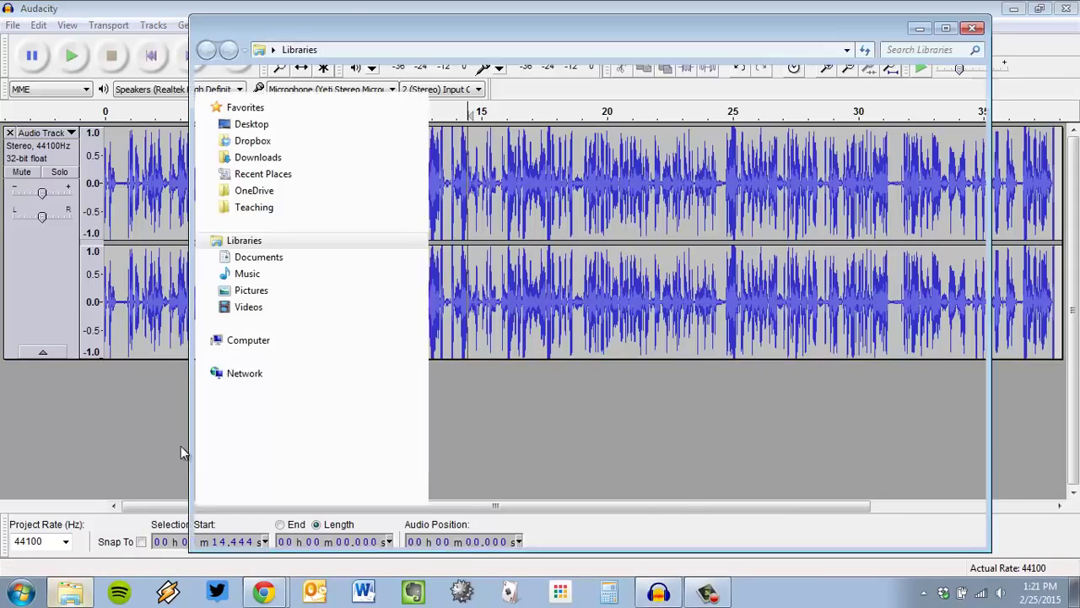
pyautogui.doubleClick(713, 154)
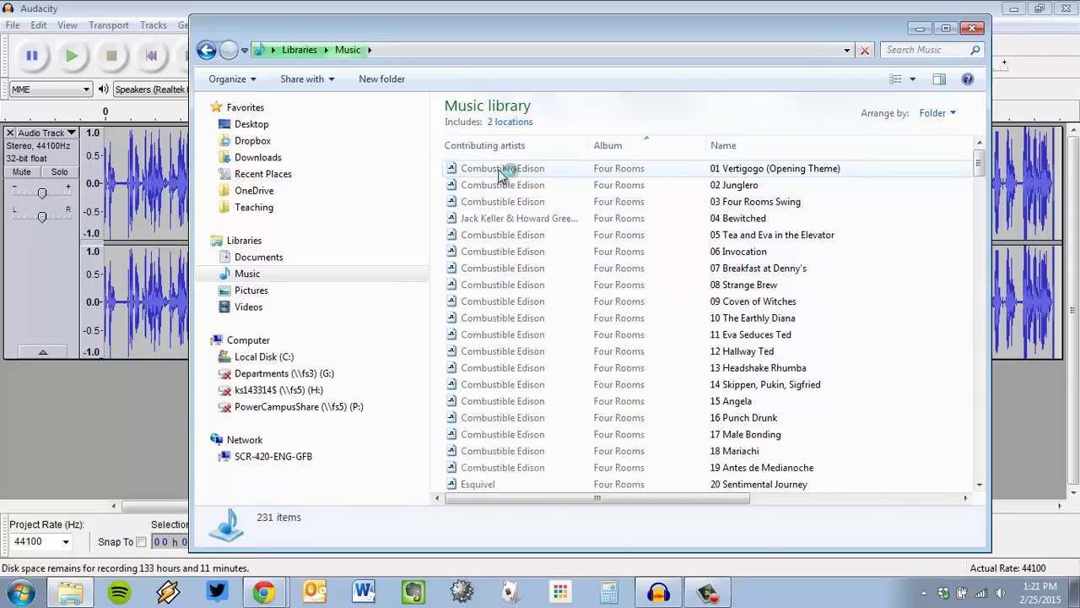
pyautogui.click(498, 169)
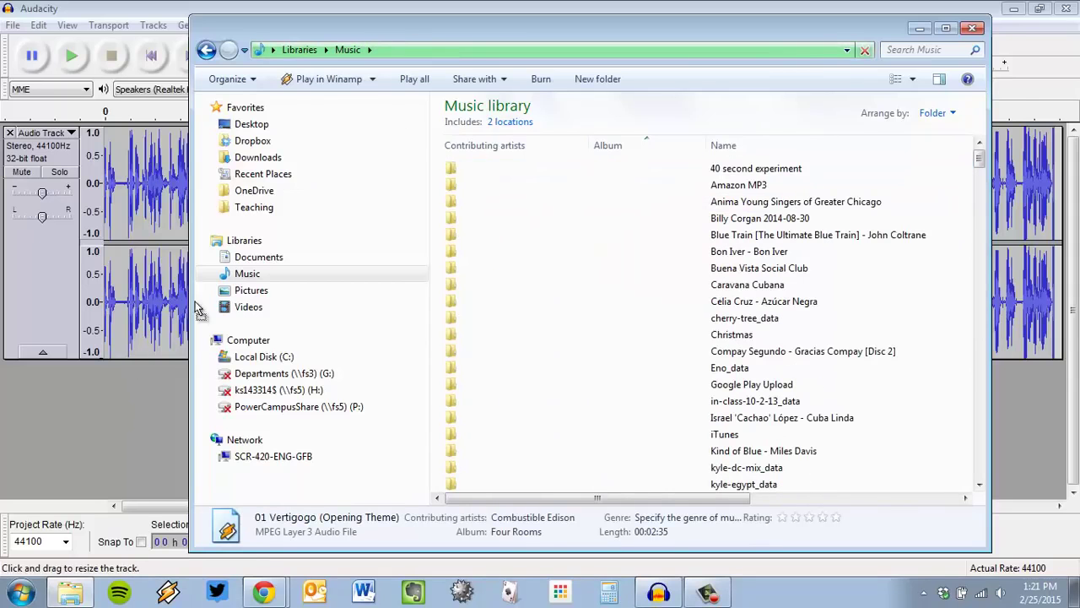
pyautogui.click(138, 6)
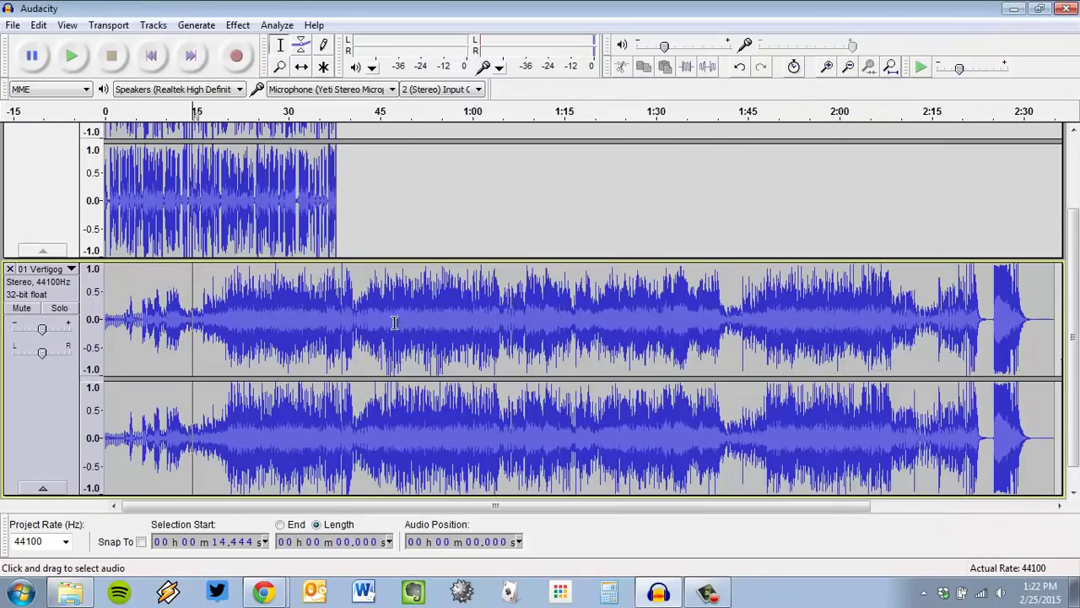
# Step: Compare the narration and music tracks along the timeline, examining their waveforms and where each one ends
pyautogui.scroll(3, 237, 422)
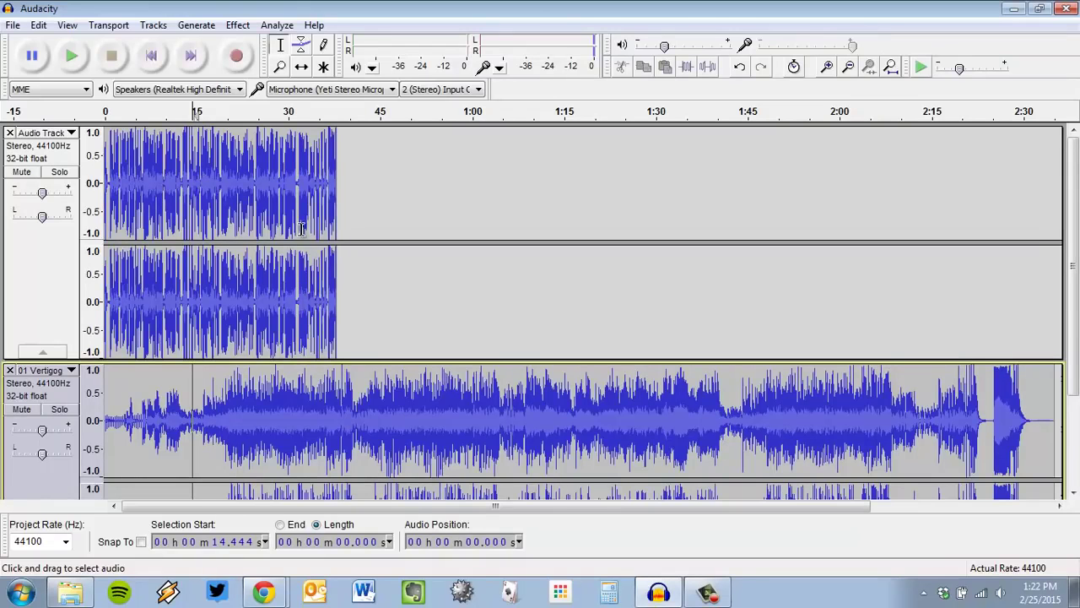
pyautogui.scroll(4, 301, 228)
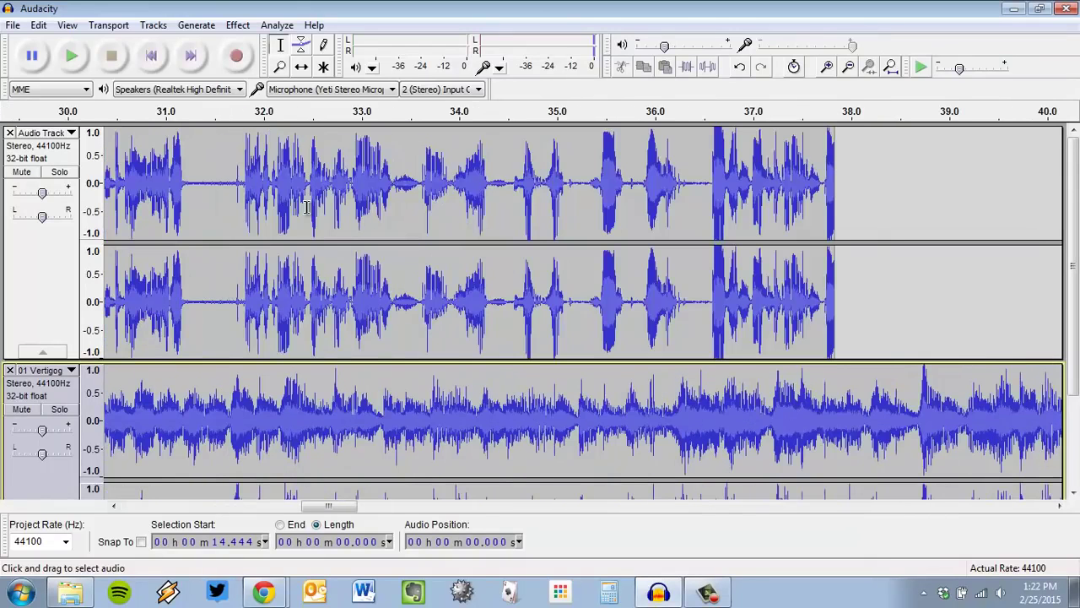
pyautogui.scroll(-3, 325, 216)
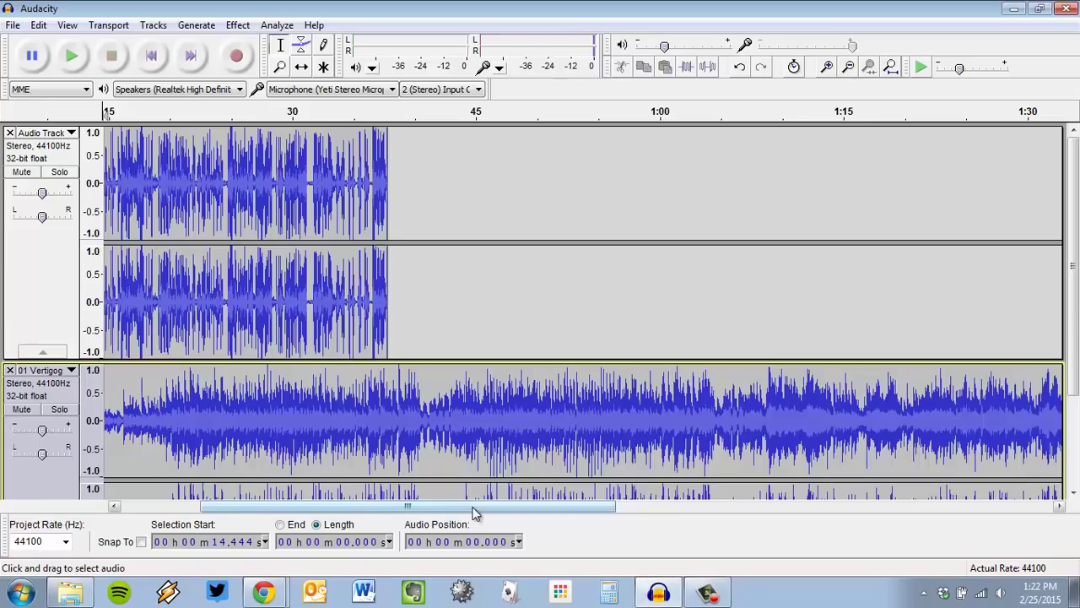
pyautogui.moveTo(475, 513); pyautogui.dragTo(337, 506)
pyautogui.scroll(-3, 237, 388)
pyautogui.scroll(3, 543, 340)
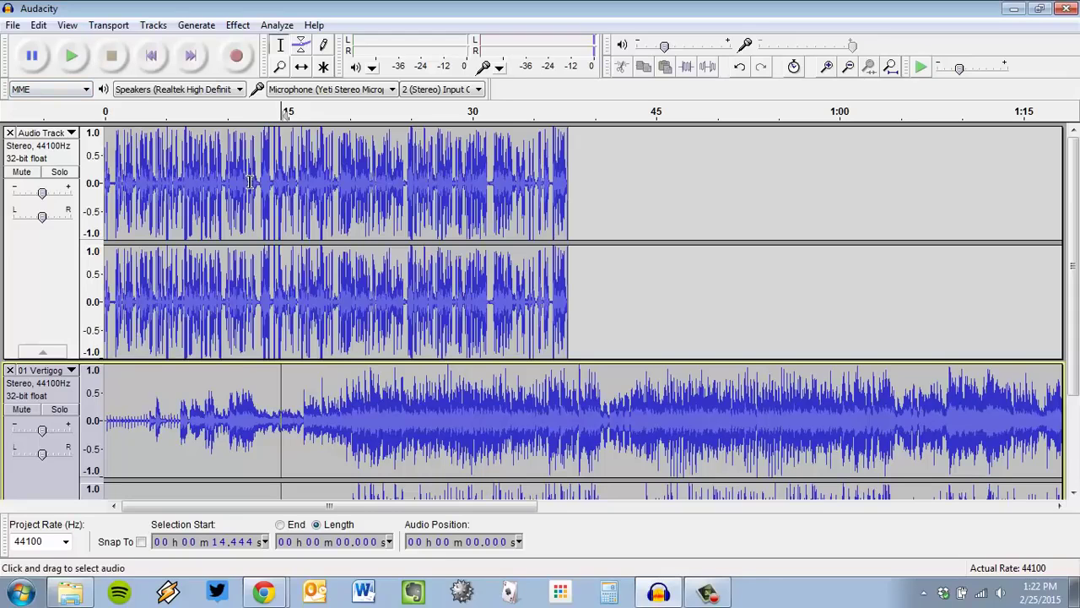
pyautogui.scroll(-3, 203, 241)
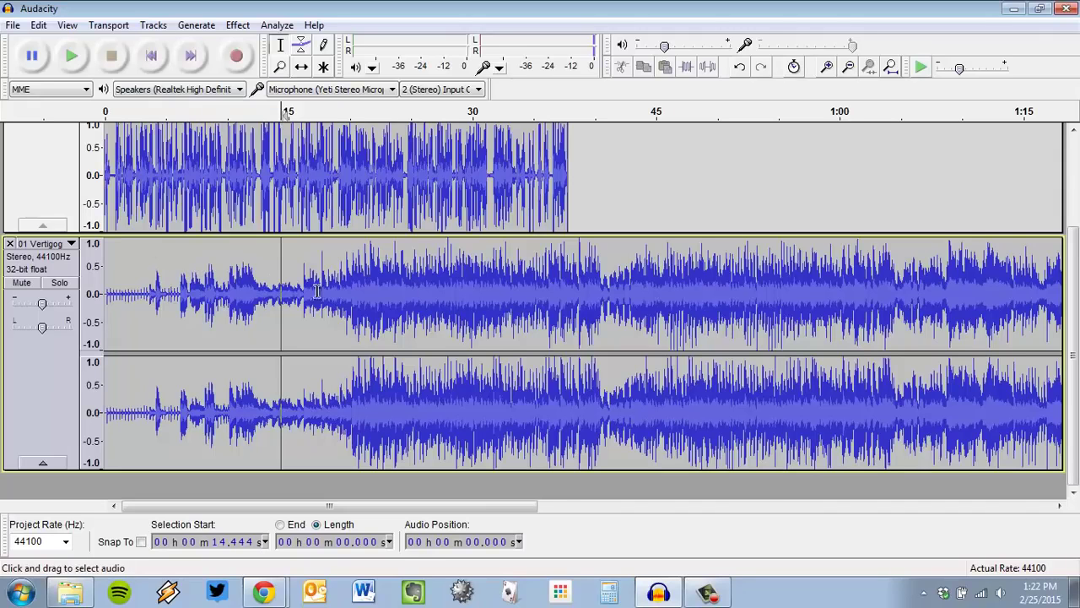
pyautogui.keyDown('ctrl'); pyautogui.scroll(-2, 424, 287); pyautogui.keyUp('ctrl')
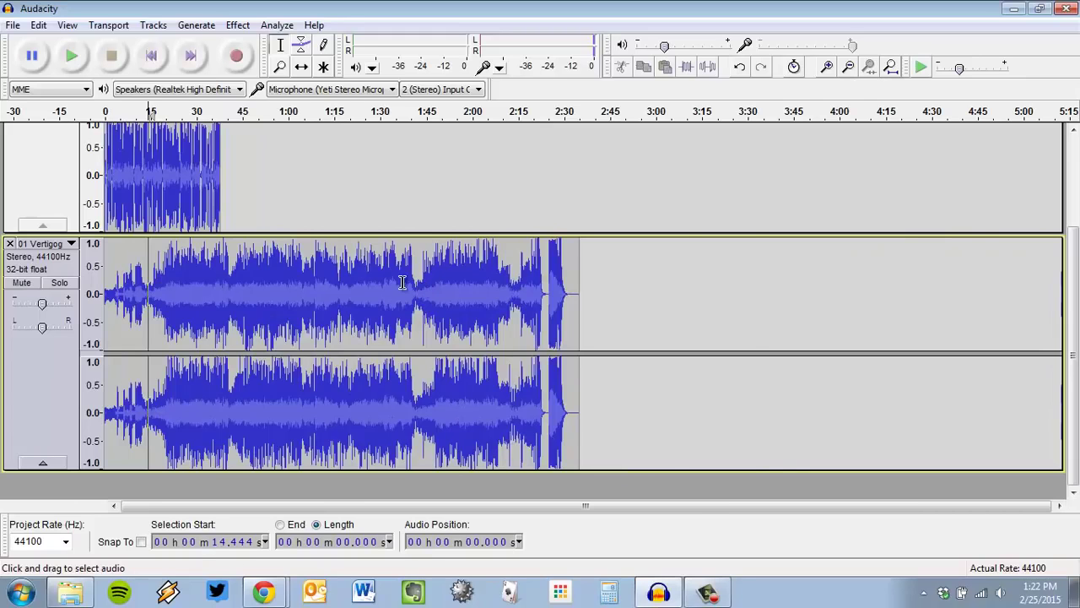
pyautogui.keyDown('ctrl'); pyautogui.scroll(1, 402, 281); pyautogui.keyUp('ctrl')
pyautogui.keyDown('ctrl'); pyautogui.scroll(1, 390, 292); pyautogui.keyUp('ctrl')
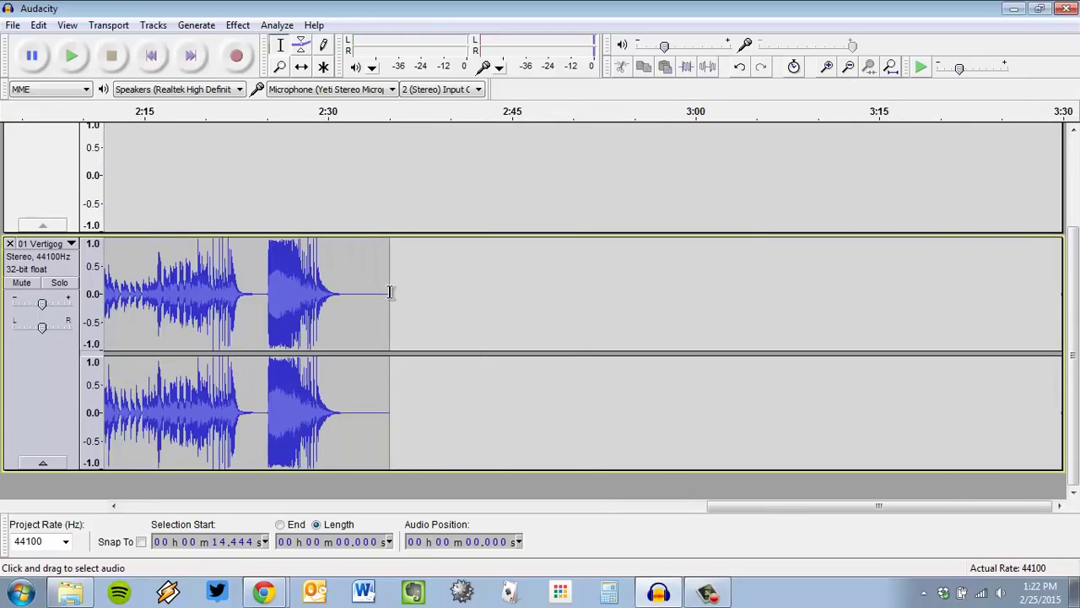
pyautogui.moveTo(758, 508); pyautogui.dragTo(299, 509)
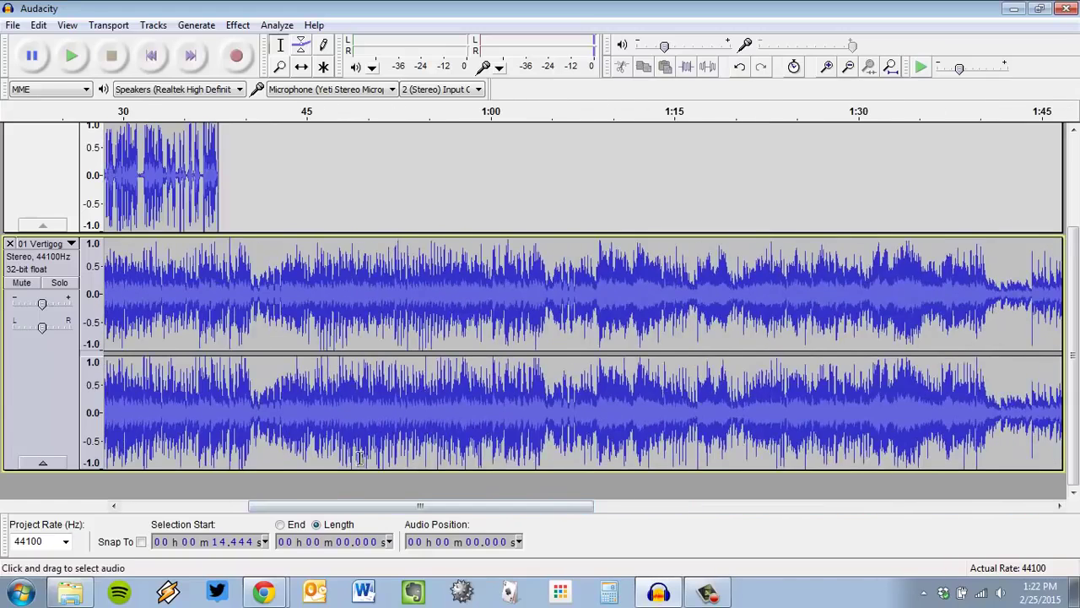
# Step: Delete the part of the music track that runs past the end of the narration, from about 37.8 s onward
pyautogui.keyDown('ctrl'); pyautogui.scroll(-2, 358, 458); pyautogui.keyUp('ctrl')
pyautogui.keyDown('ctrl'); pyautogui.scroll(-1, 358, 456); pyautogui.keyUp('ctrl')
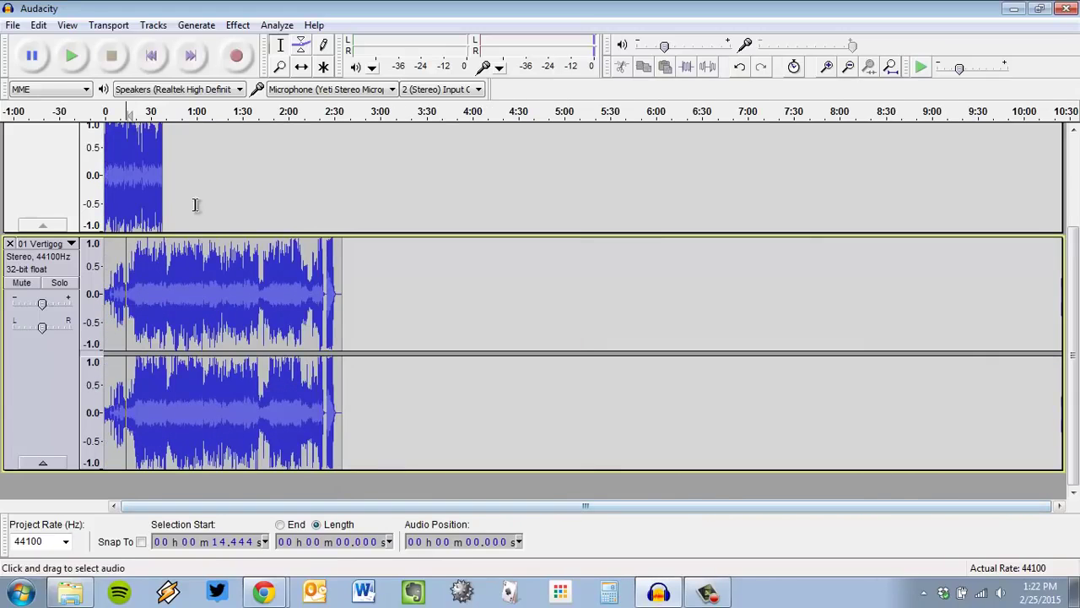
pyautogui.scroll(3, 144, 182)
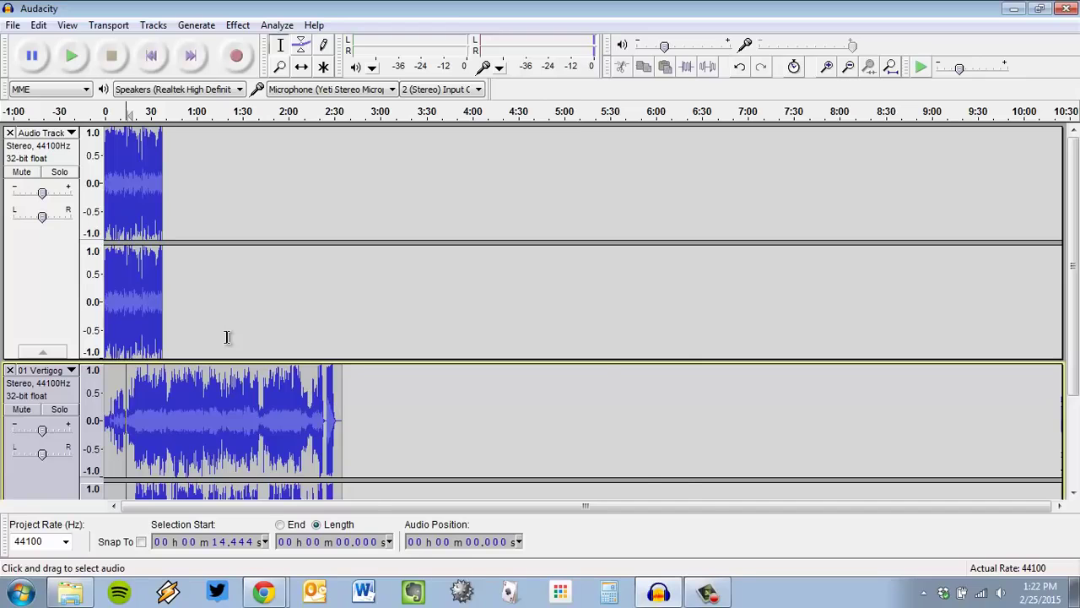
pyautogui.scroll(1, 227, 340)
pyautogui.moveTo(489, 508); pyautogui.dragTo(138, 508)
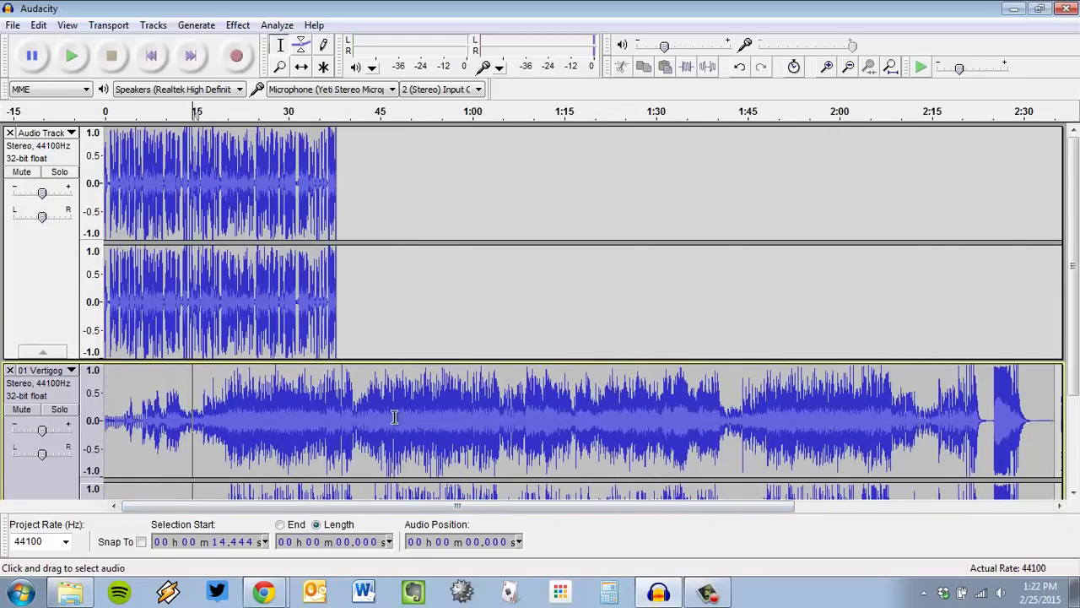
pyautogui.scroll(-3, 396, 416)
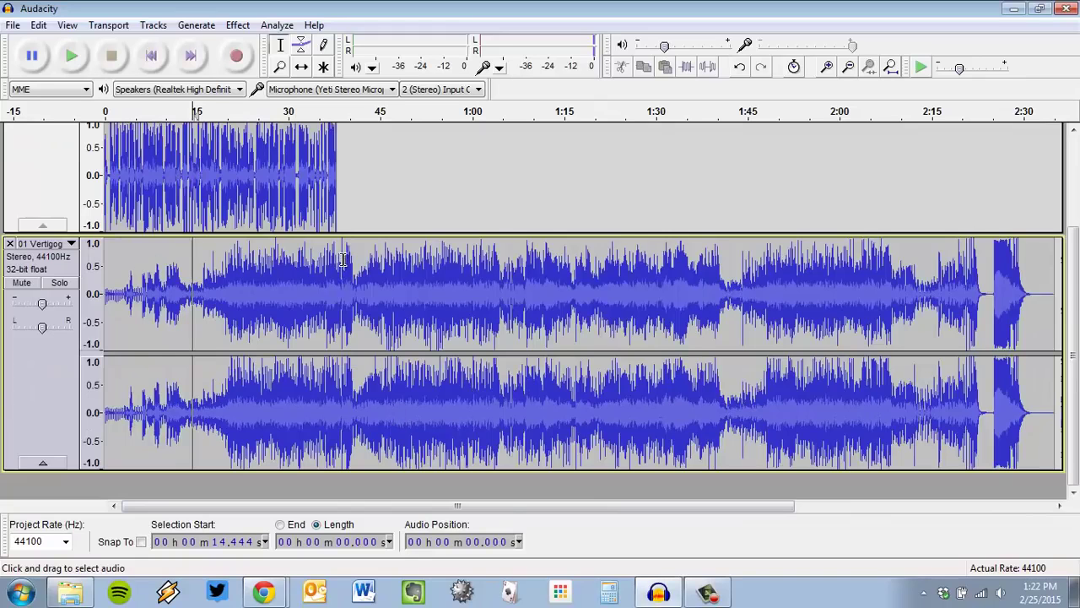
pyautogui.moveTo(337, 260); pyautogui.dragTo(1028, 277)
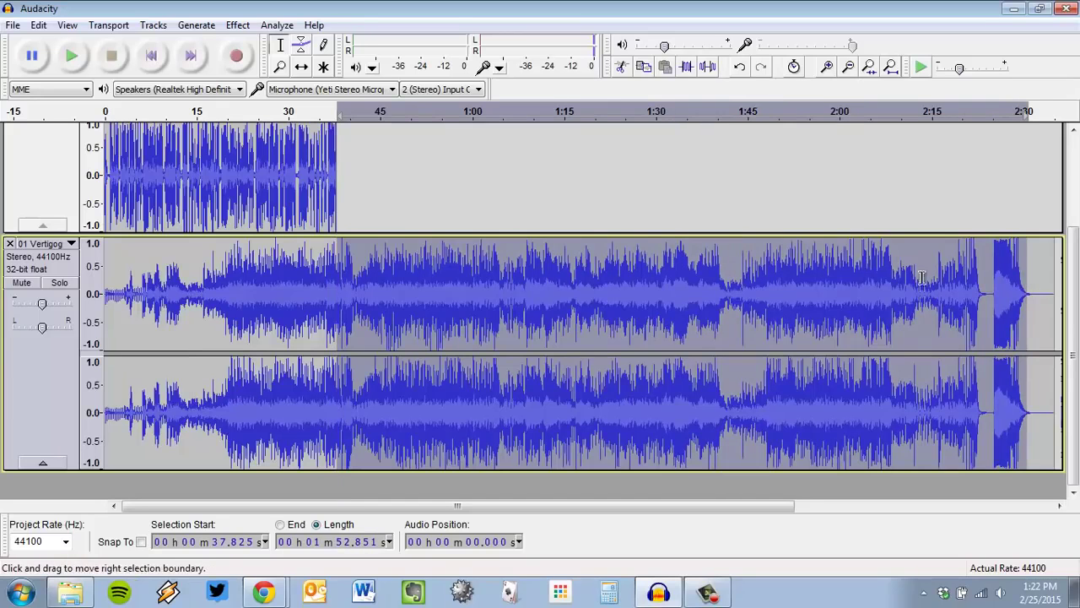
pyautogui.click(829, 283)
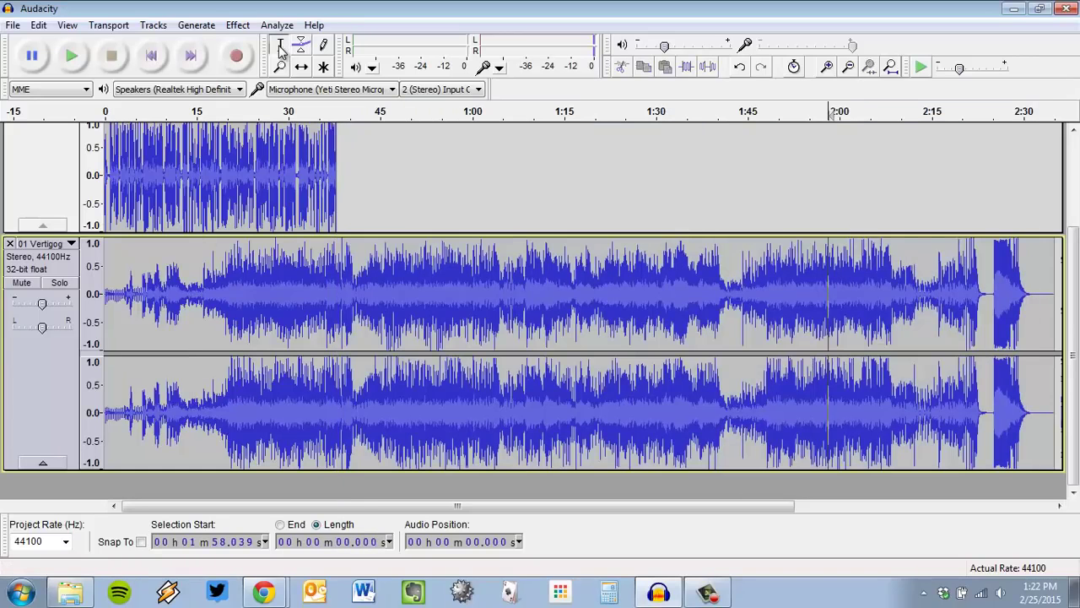
pyautogui.click(336, 272)
pyautogui.moveTo(463, 275); pyautogui.dragTo(1072, 306)
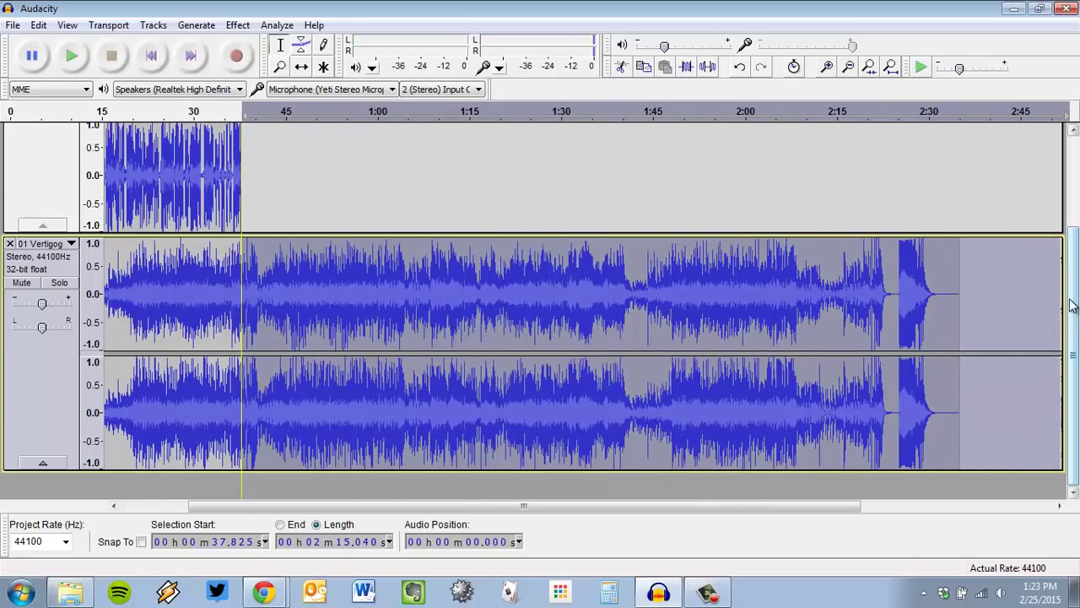
pyautogui.press('Delete')
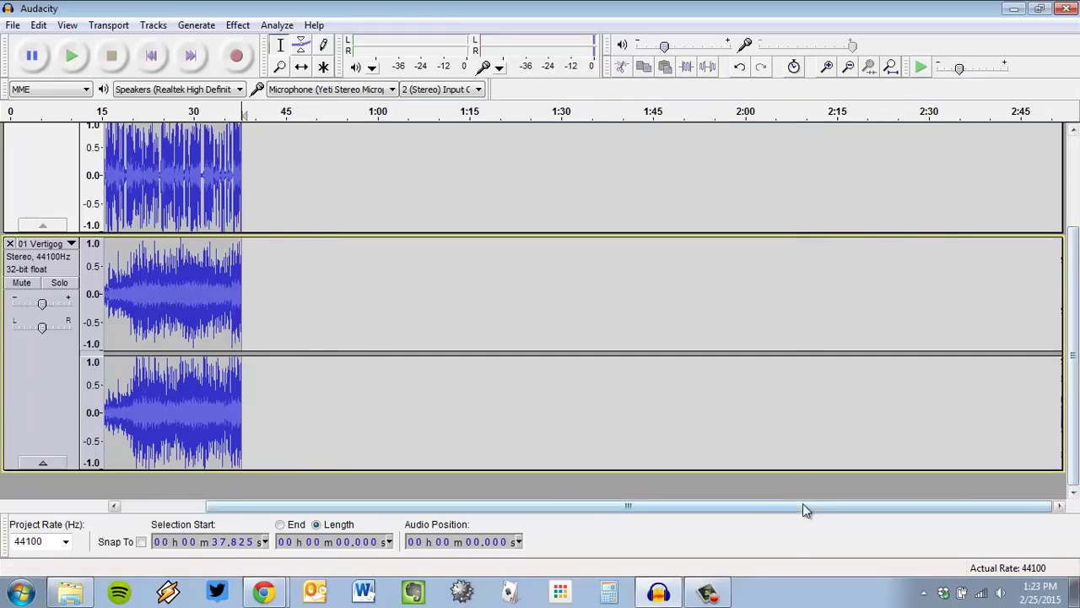
# Step: Cut out the narration passage of about 3 s between about 15.7 s and 18.8 s
pyautogui.moveTo(803, 505); pyautogui.dragTo(559, 487)
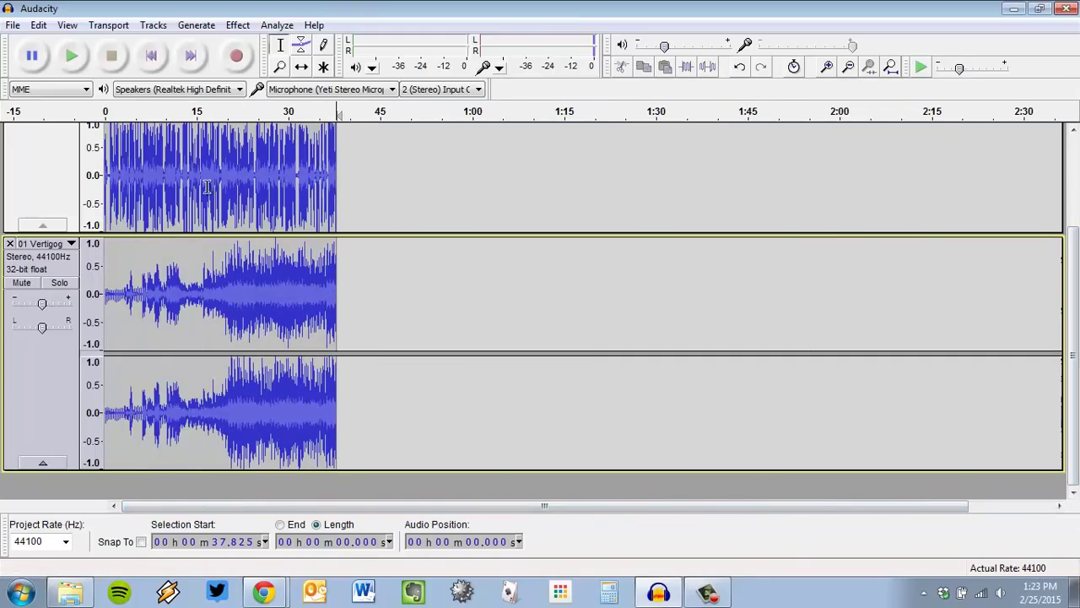
pyautogui.hotkey('ctrl', '1')
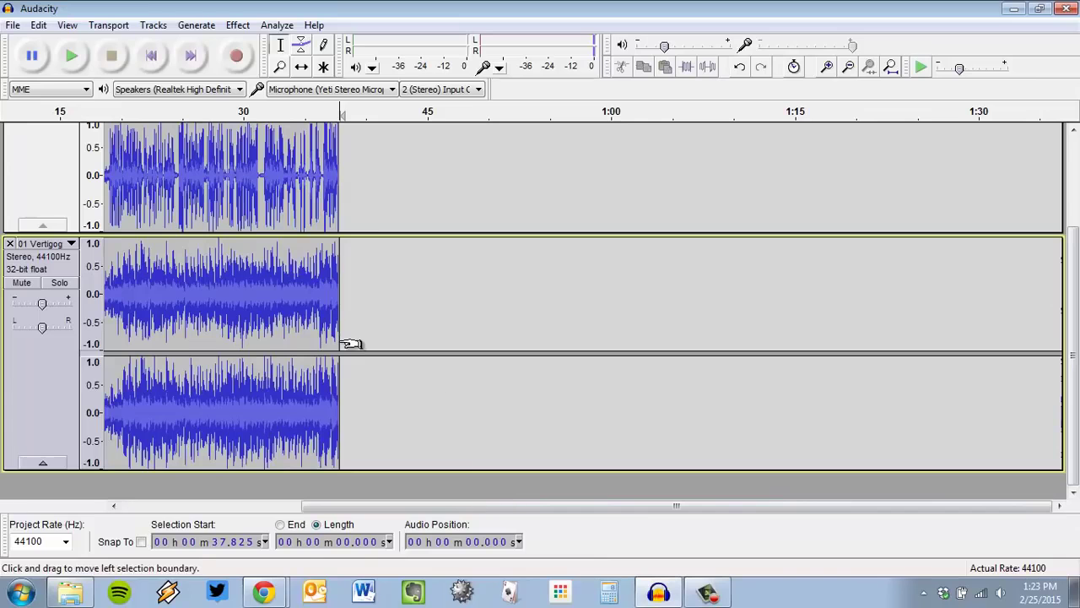
pyautogui.moveTo(638, 514); pyautogui.dragTo(284, 514)
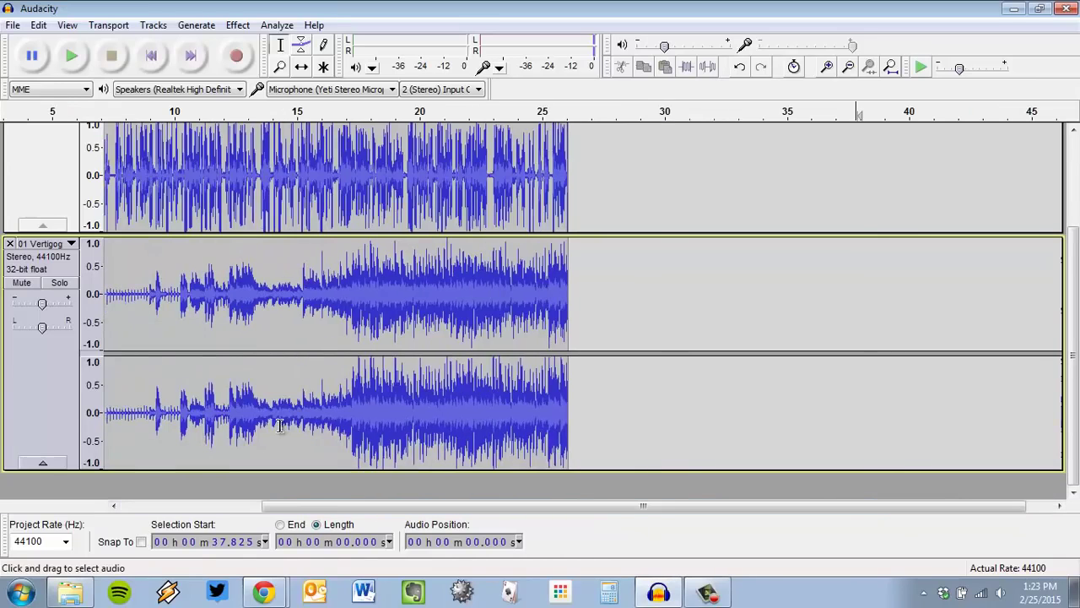
pyautogui.scroll(1, 285, 413)
pyautogui.scroll(1, 296, 374)
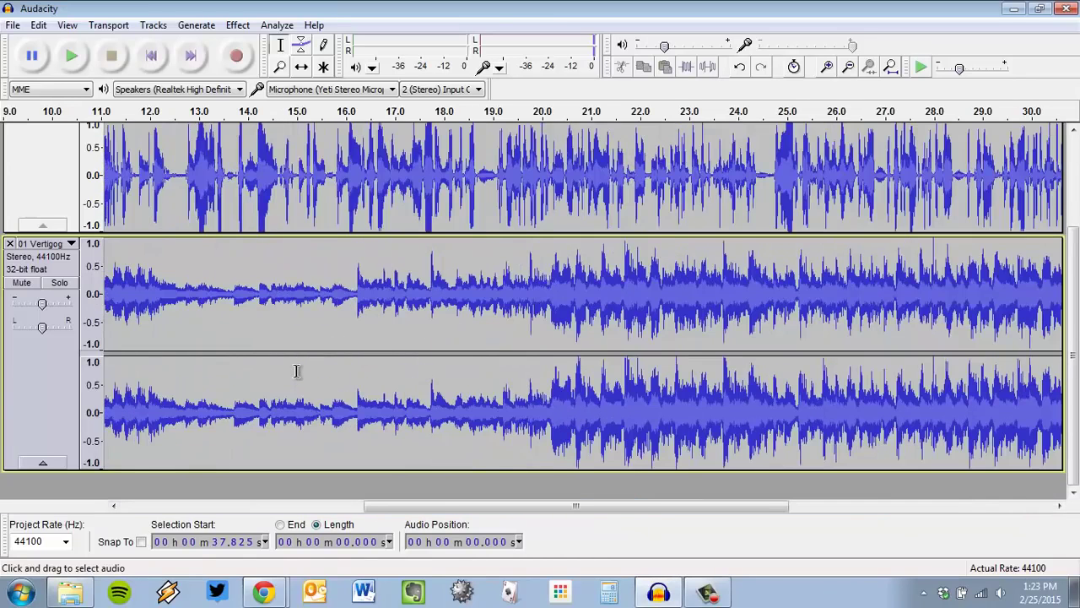
pyautogui.scroll(3, 514, 396)
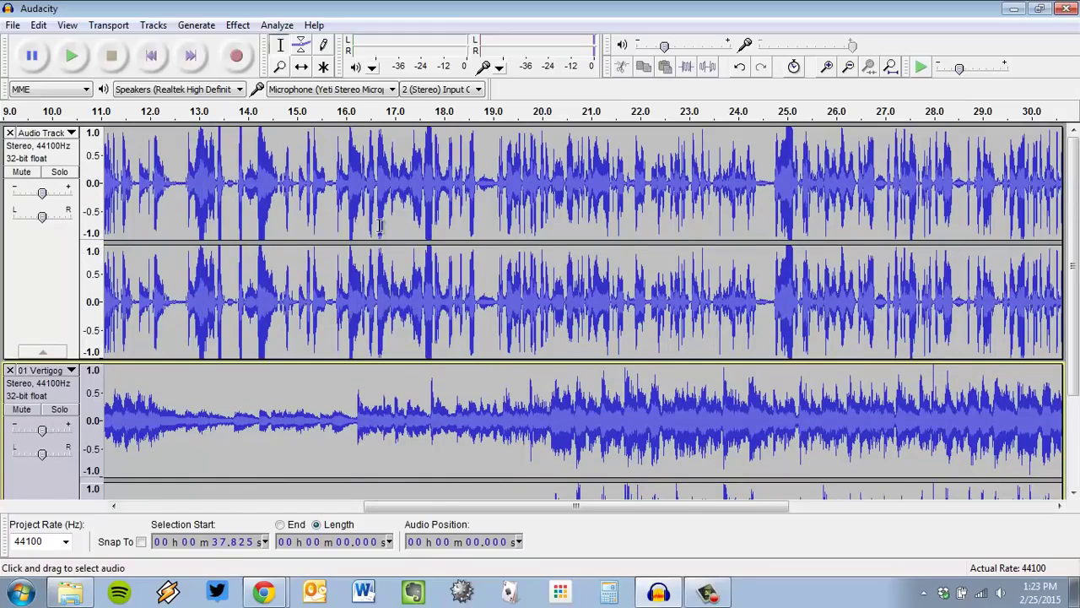
pyautogui.scroll(-2, 455, 236)
pyautogui.scroll(2, 507, 261)
pyautogui.click(555, 191)
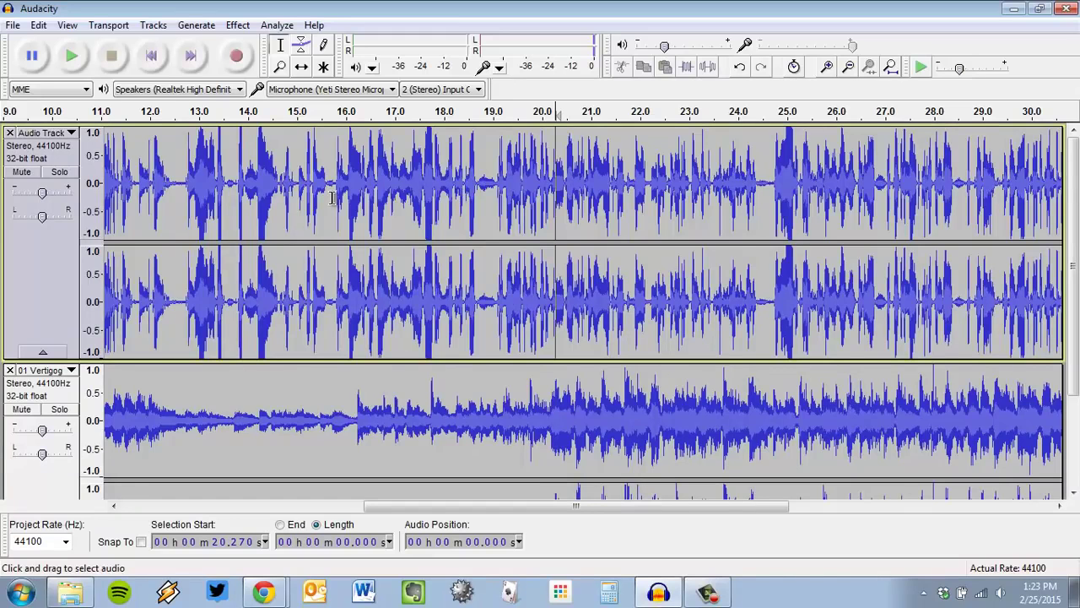
pyautogui.moveTo(331, 197); pyautogui.dragTo(482, 193)
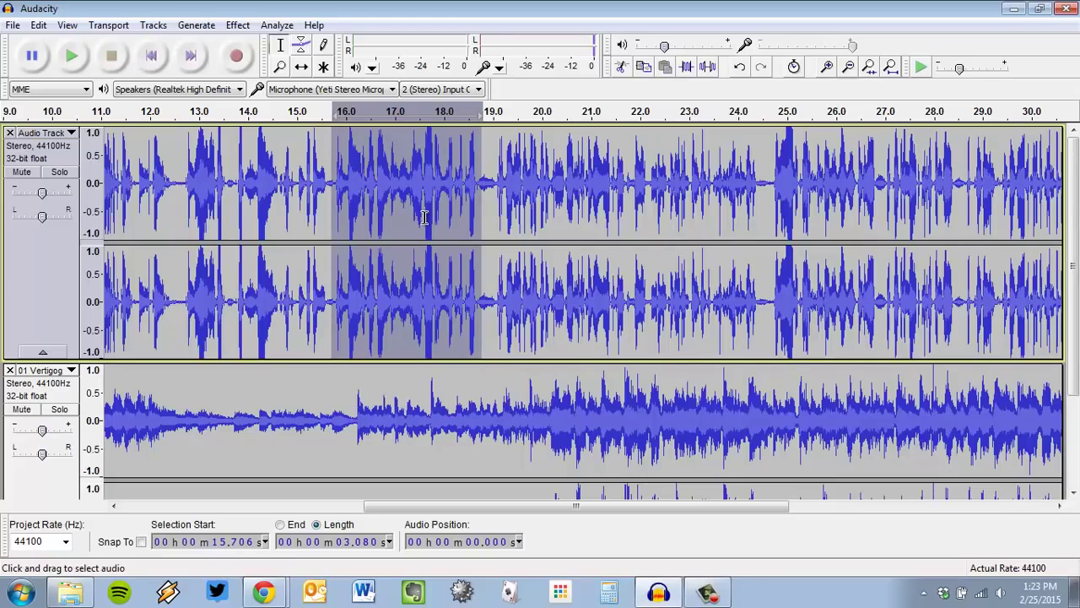
pyautogui.press('Delete')
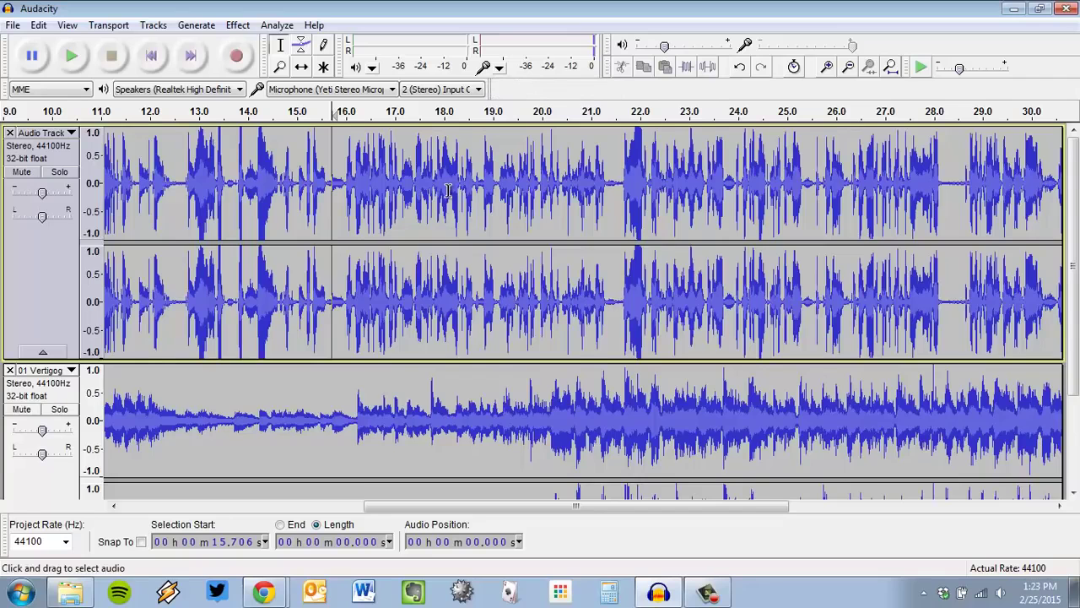
# Step: Split the narration track into two clips at about 20.3 s
pyautogui.scroll(-3, 448, 189)
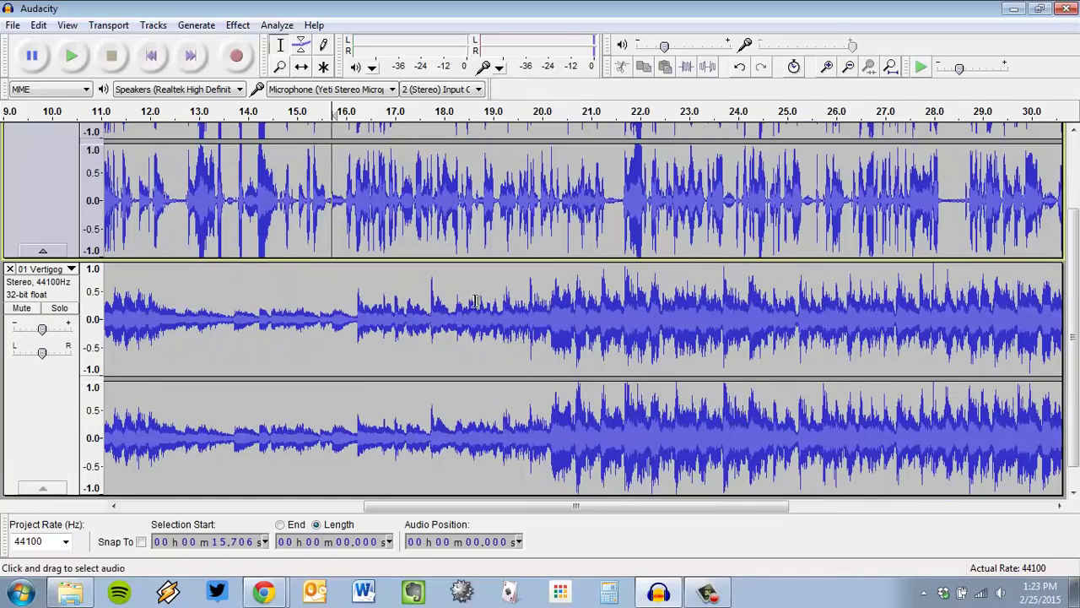
pyautogui.click(555, 323)
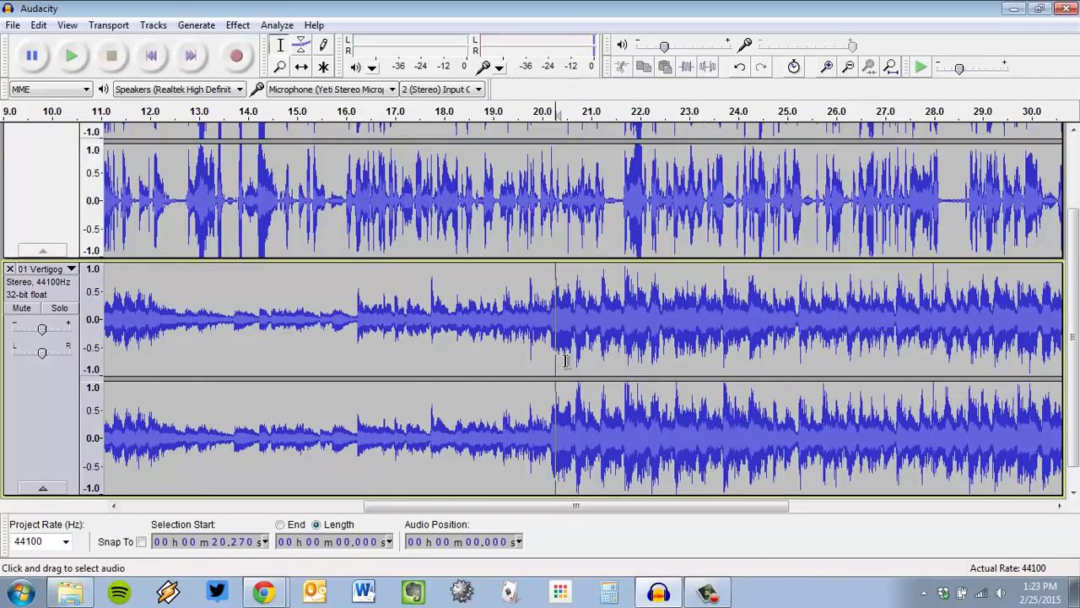
pyautogui.scroll(3, 564, 361)
pyautogui.scroll(-1, 567, 358)
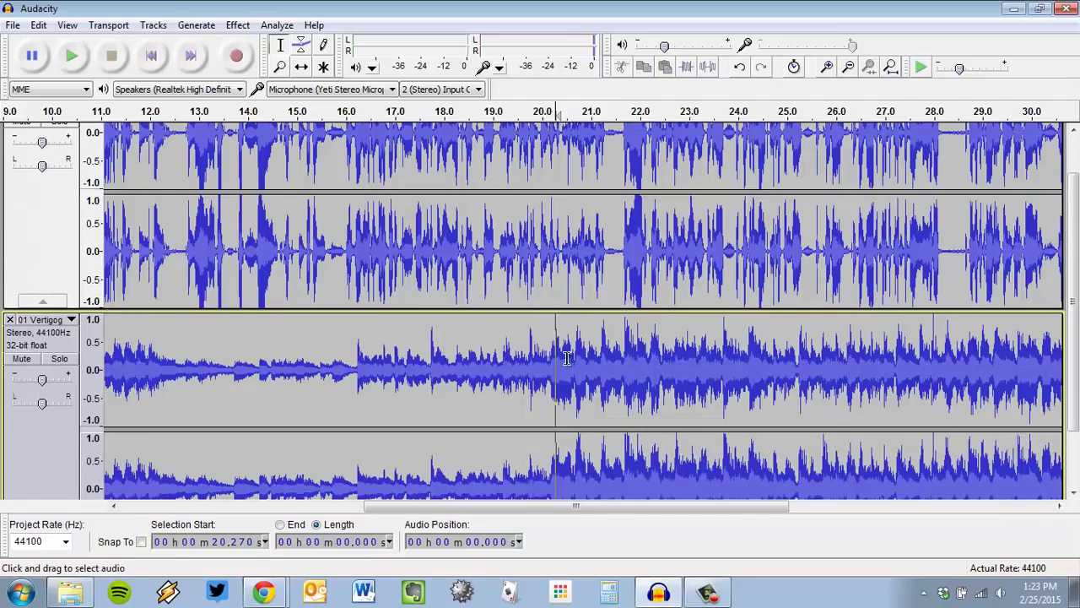
pyautogui.scroll(1, 567, 358)
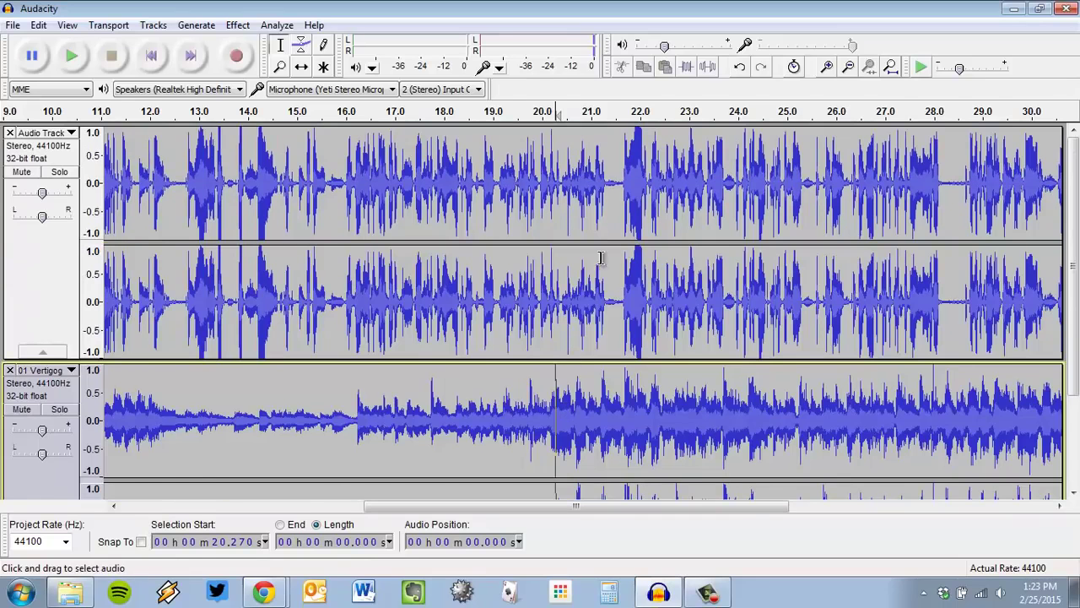
pyautogui.click(554, 160)
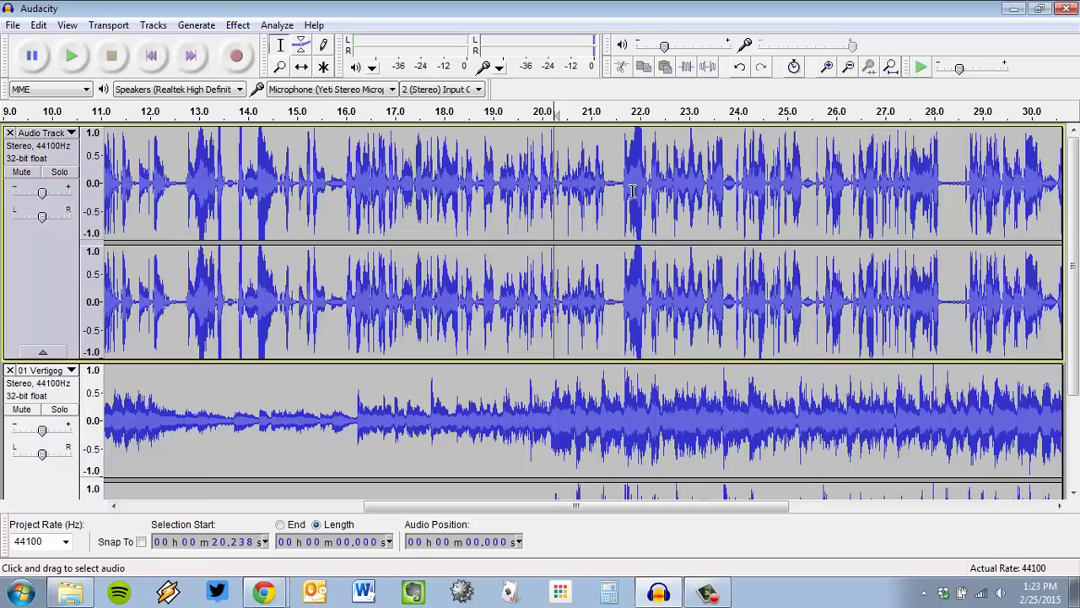
pyautogui.click(558, 220)
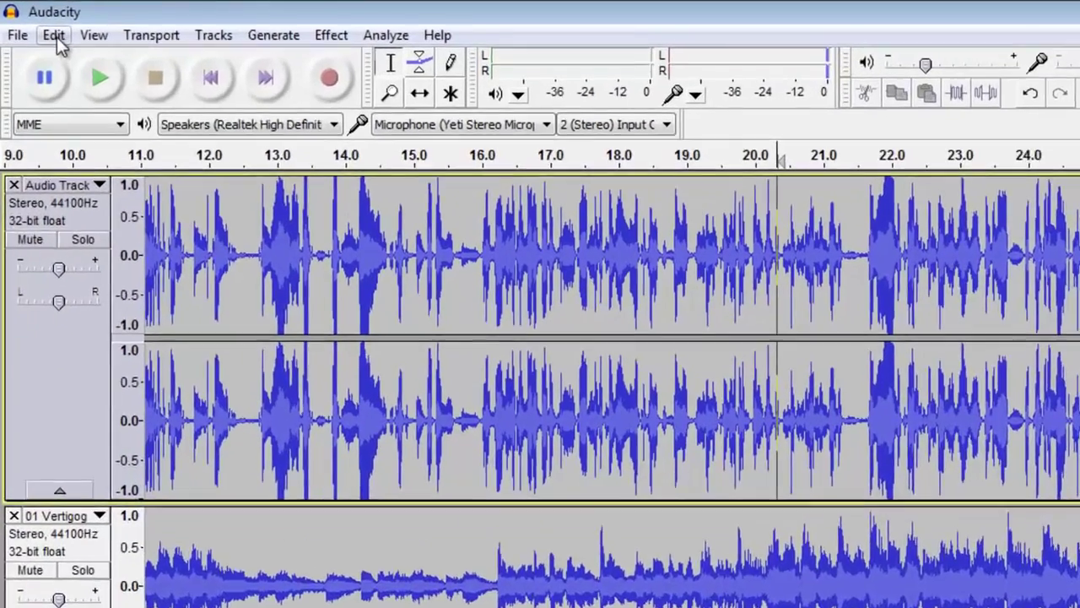
pyautogui.click(38, 24)
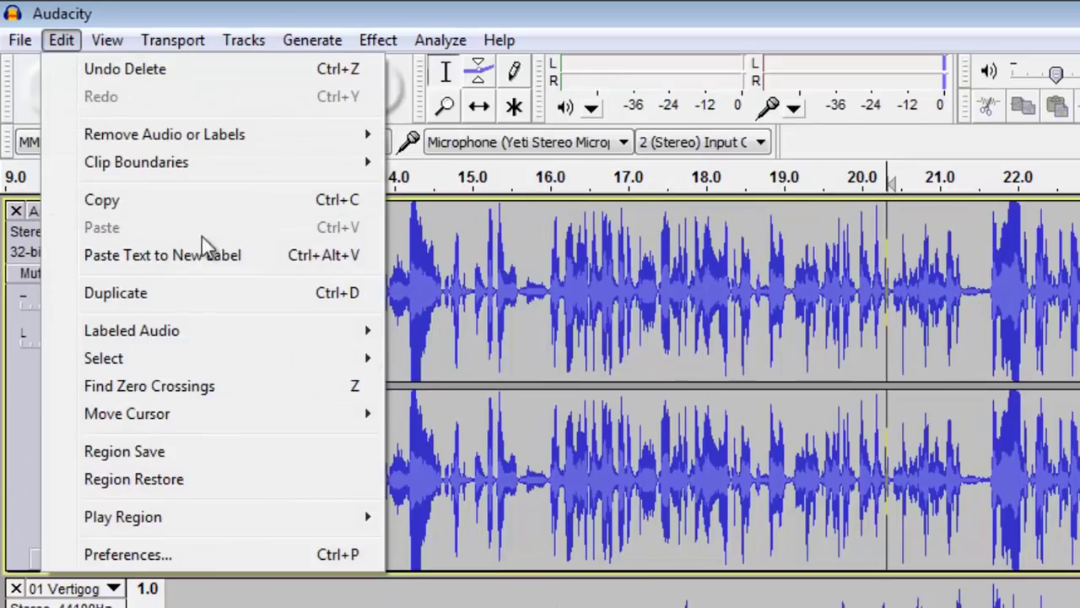
pyautogui.moveTo(209, 168)
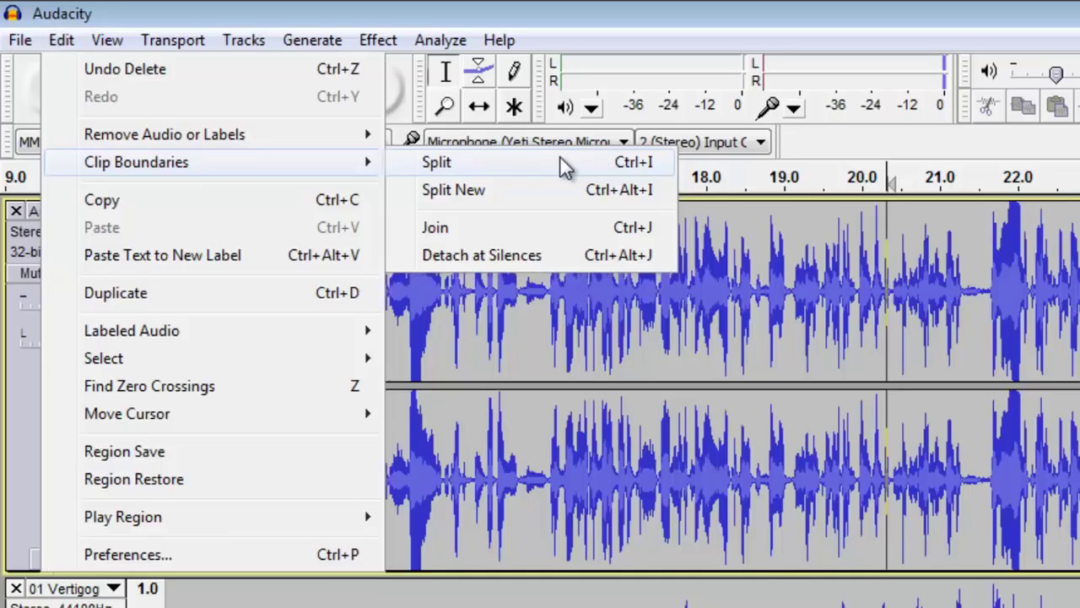
pyautogui.click(560, 160)
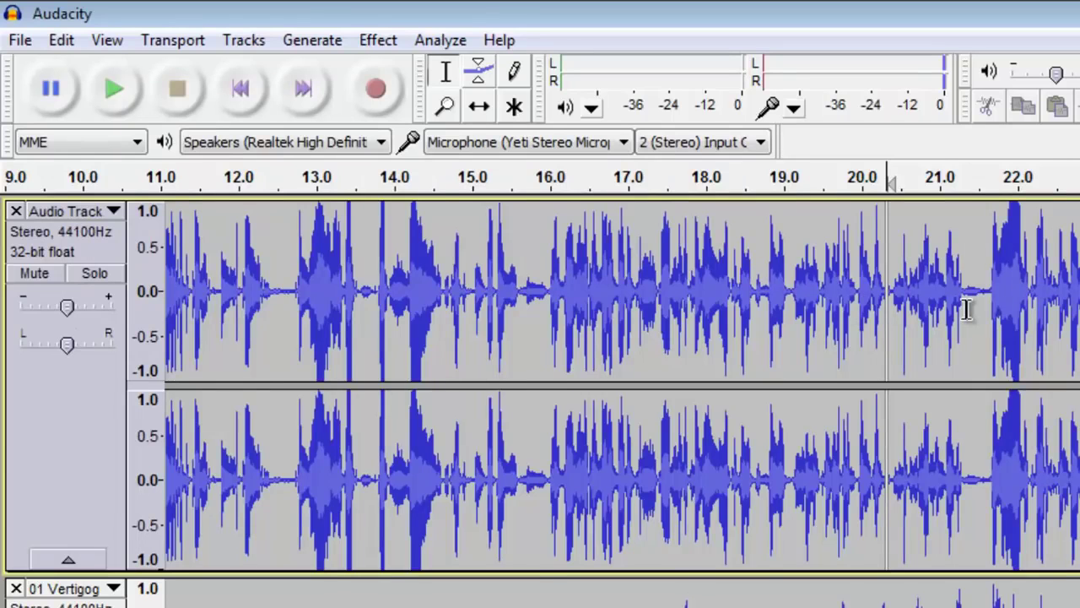
# Step: Move the music track about 2.5 s later on the timeline with the Time Shift tool
pyautogui.keyDown('ctrl'); pyautogui.scroll(2, 967, 308); pyautogui.keyUp('ctrl')
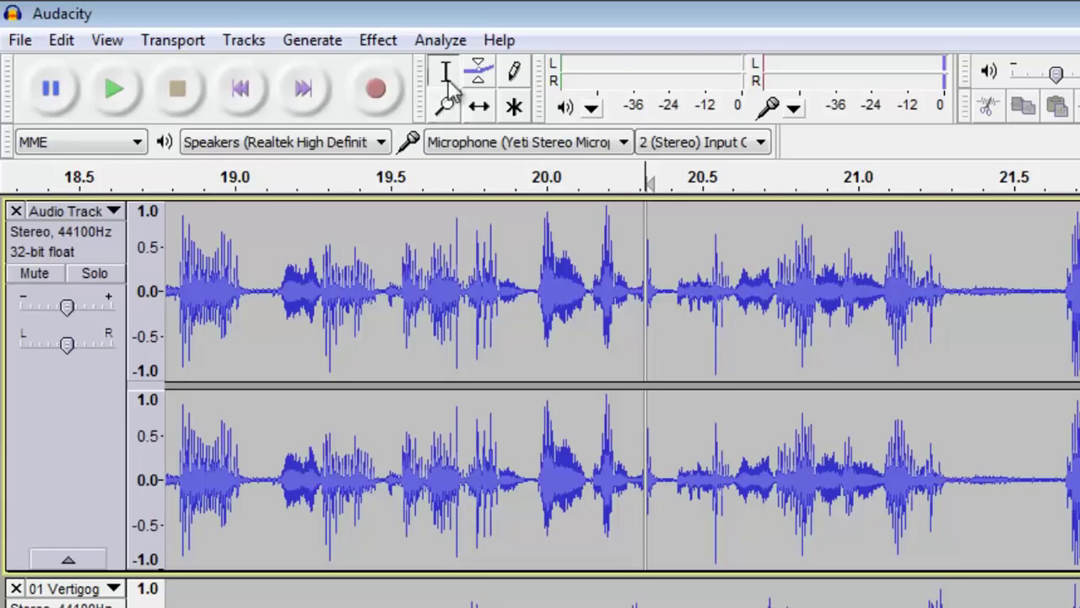
pyautogui.click(481, 110)
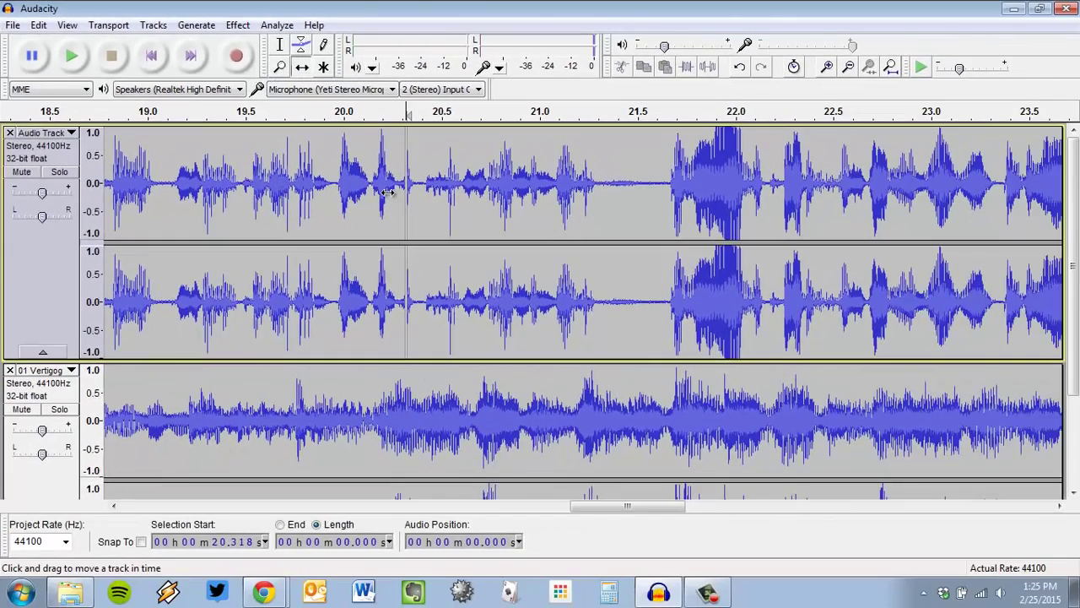
pyautogui.scroll(-3, 388, 193)
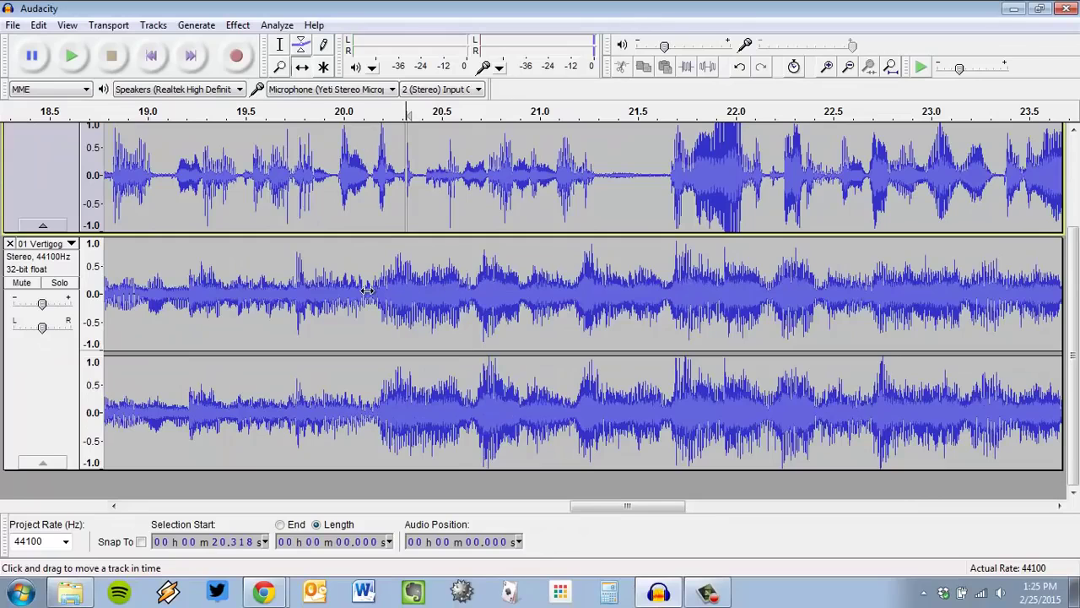
pyautogui.moveTo(433, 306); pyautogui.dragTo(571, 294)
pyautogui.scroll(-2, 499, 294)
pyautogui.click(280, 45)
pyautogui.moveTo(346, 287); pyautogui.dragTo(790, 320)
pyautogui.click(477, 317)
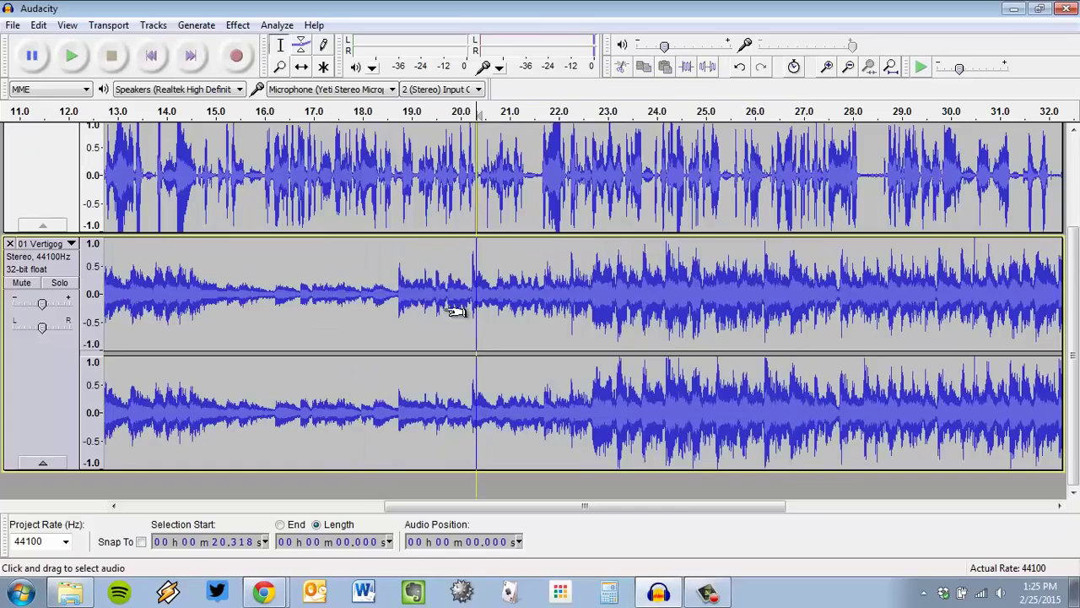
# Step: Use the Time Shift tool to slide the music track another 5.7 s or so later
pyautogui.click(301, 67)
pyautogui.moveTo(373, 308); pyautogui.dragTo(618, 285)
pyautogui.scroll(3, 597, 147)
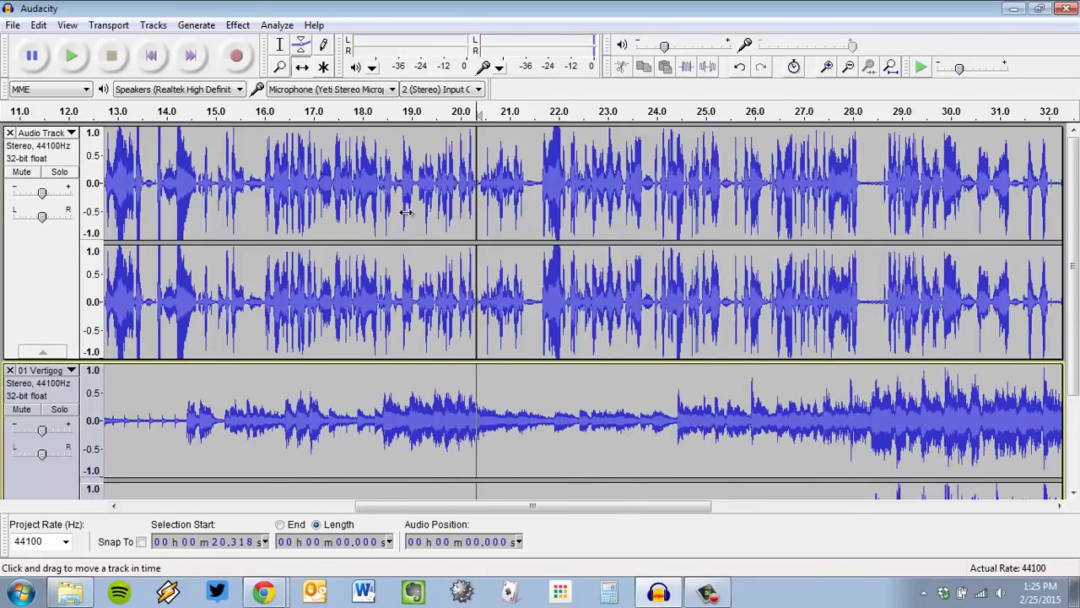
# Step: Shift the two narration clips apart so the first ends at about 20.6 s and the second starts at about 23.3 s
pyautogui.moveTo(560, 189); pyautogui.dragTo(731, 198)
pyautogui.moveTo(654, 204); pyautogui.dragTo(706, 204)
pyautogui.moveTo(420, 173); pyautogui.dragTo(351, 199)
pyautogui.moveTo(417, 197); pyautogui.dragTo(396, 199)
# Step: Slide the music track about 2.5 s further along the timeline beneath the separated narration clips
pyautogui.scroll(-1, 559, 297)
pyautogui.scroll(1, 429, 207)
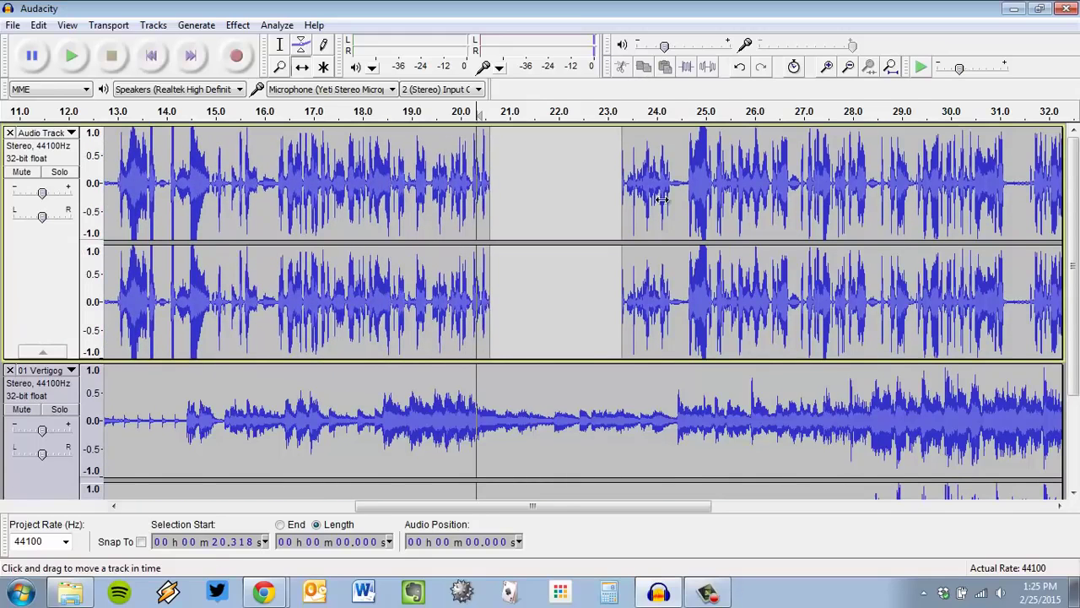
pyautogui.moveTo(414, 405); pyautogui.dragTo(519, 390)
pyautogui.scroll(-1, 519, 391)
pyautogui.scroll(1, 519, 390)
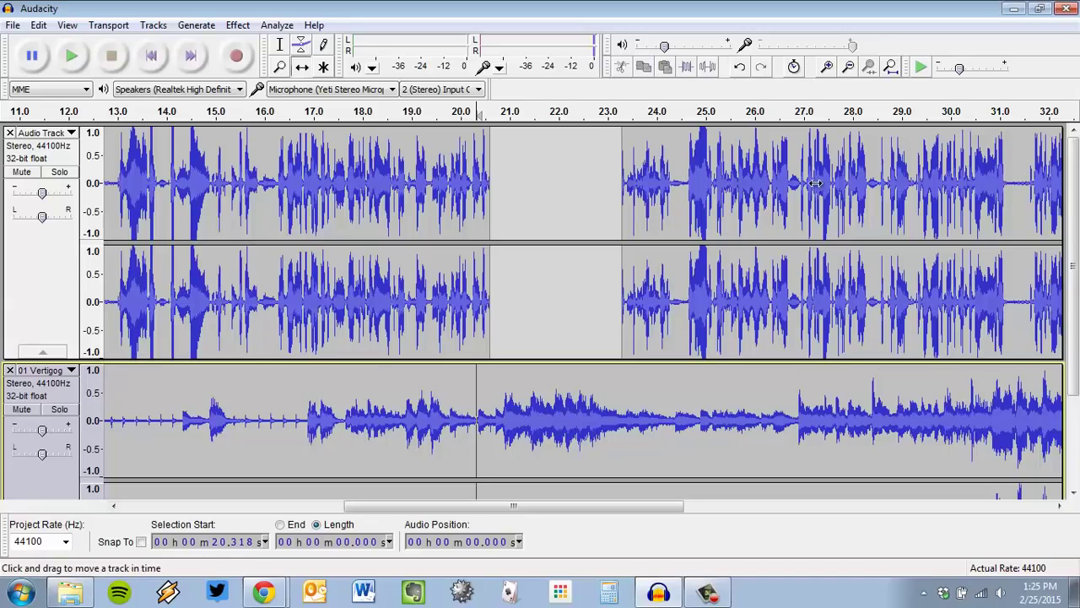
pyautogui.scroll(-1, 787, 212)
pyautogui.scroll(1, 731, 302)
pyautogui.click(39, 24)
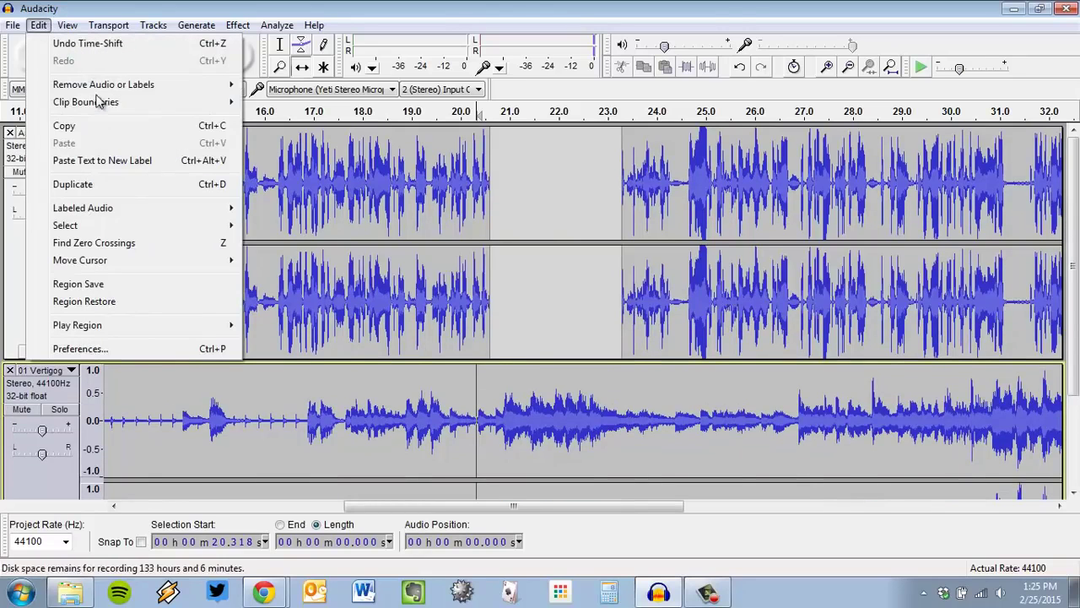
pyautogui.click(664, 207)
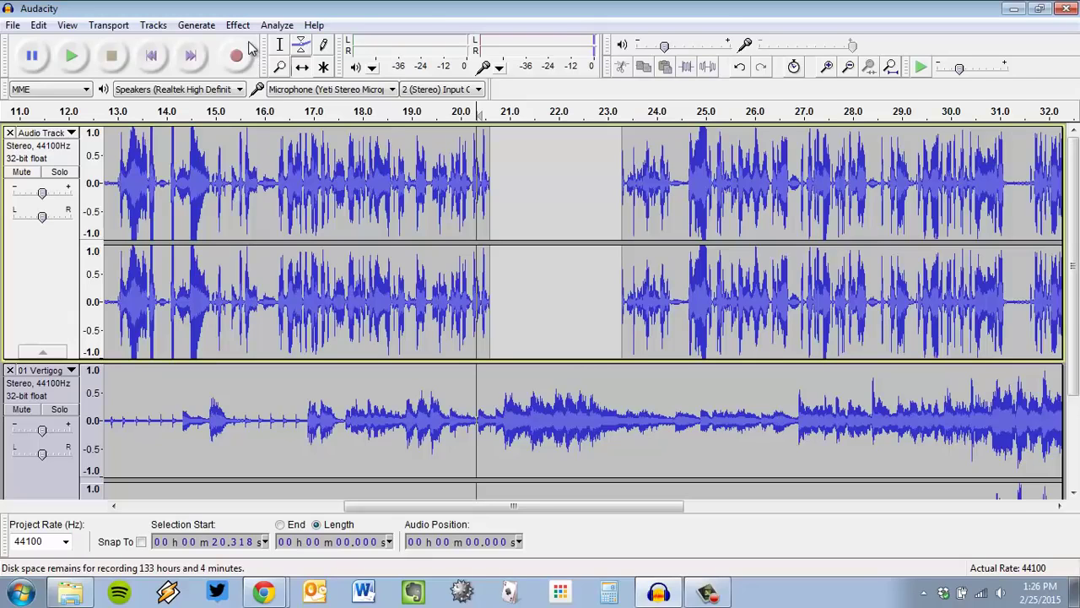
pyautogui.moveTo(628, 511); pyautogui.dragTo(749, 499)
pyautogui.scroll(-2, 817, 412)
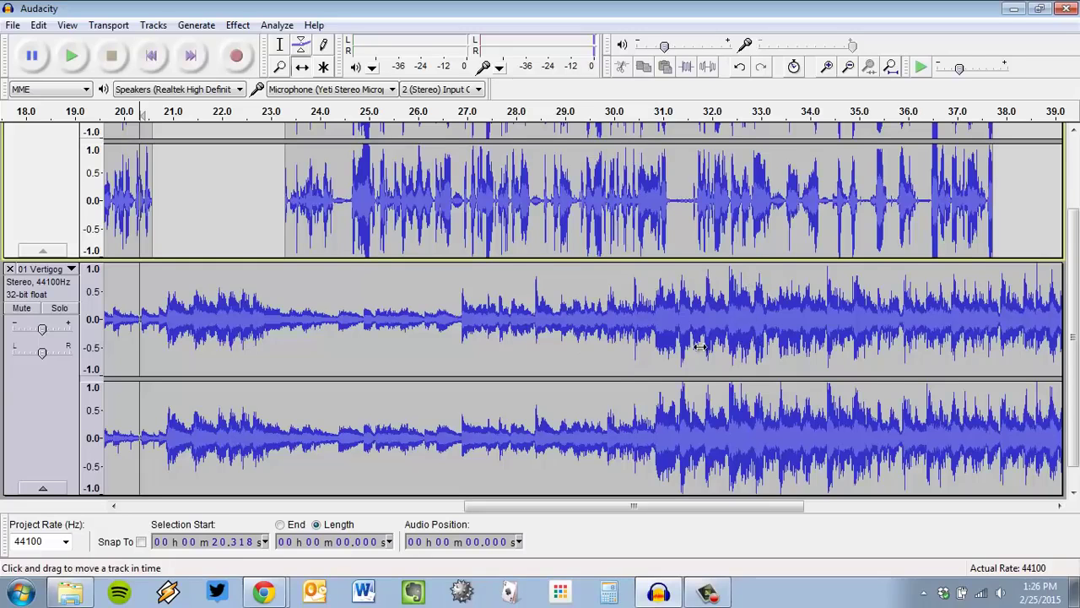
# Step: With the Envelope tool, anchor the music volume at about 20.5 s and lower it to about 0.5 under the first narration clip
pyautogui.scroll(2, 700, 346)
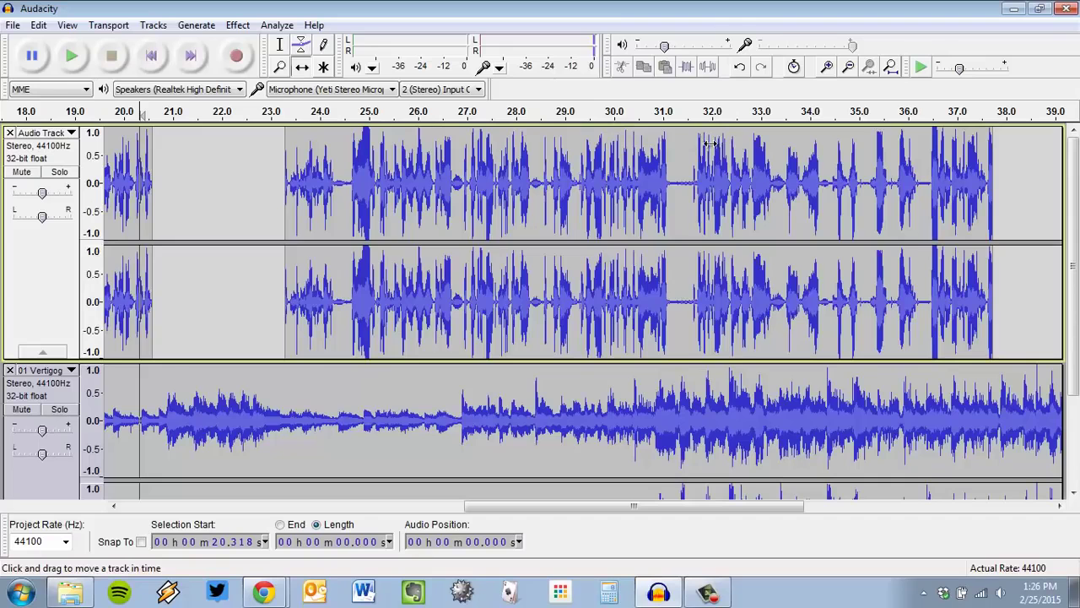
pyautogui.scroll(-2, 711, 144)
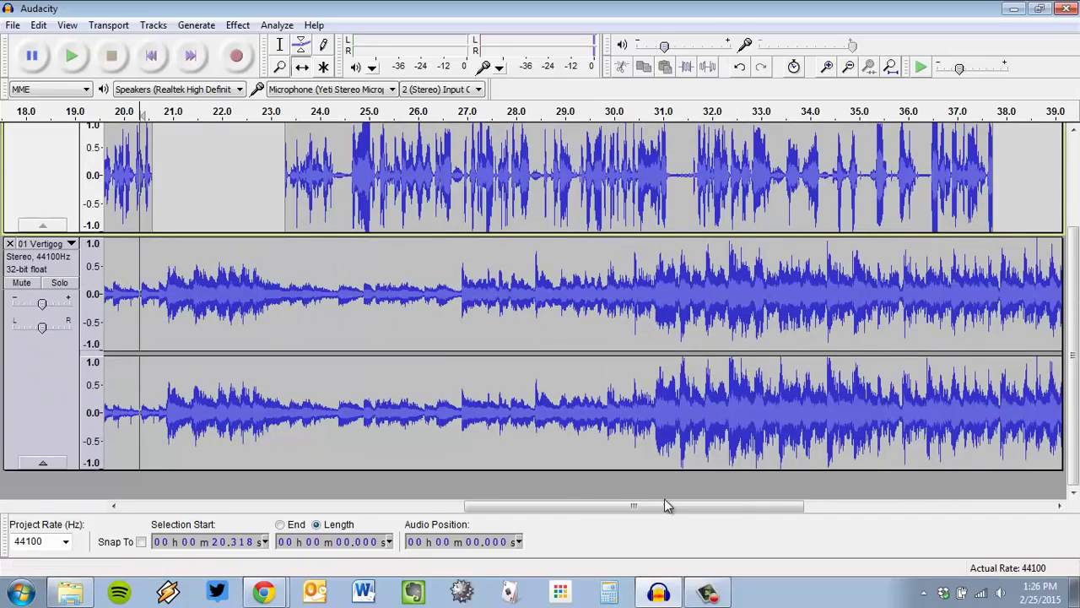
pyautogui.moveTo(666, 502); pyautogui.dragTo(521, 519)
pyautogui.scroll(2, 355, 405)
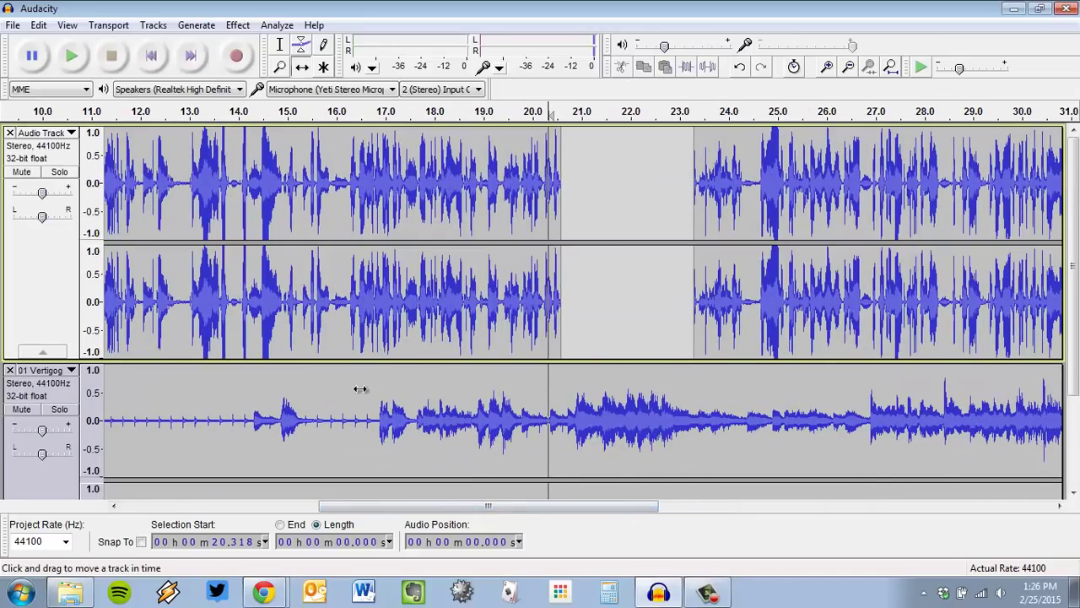
pyautogui.click(302, 51)
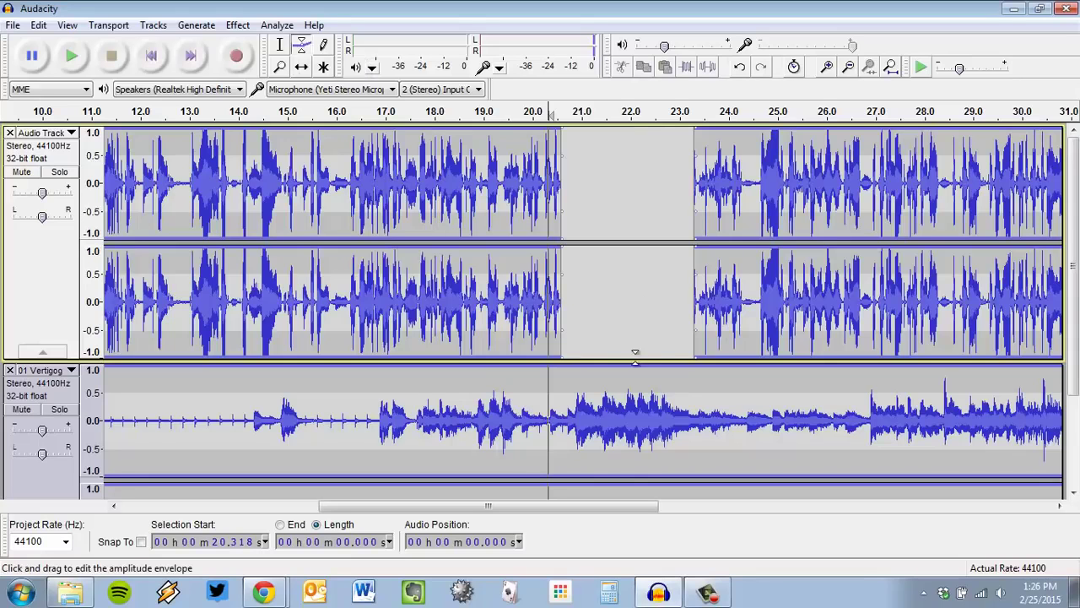
pyautogui.scroll(-1, 817, 363)
pyautogui.scroll(1, 760, 355)
pyautogui.scroll(-1, 611, 342)
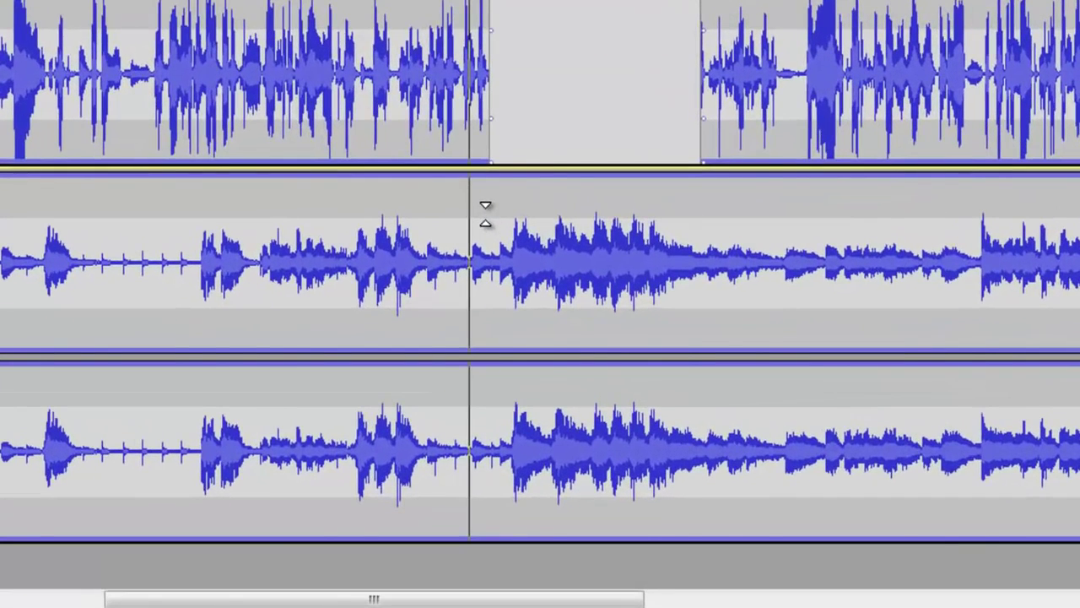
pyautogui.click(560, 264)
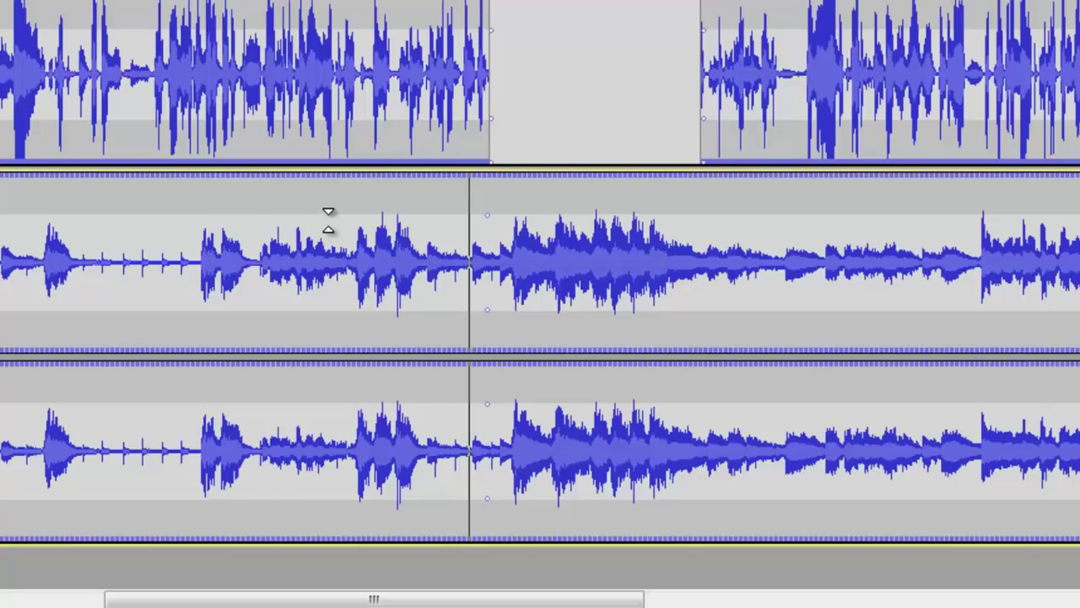
pyautogui.moveTo(341, 208); pyautogui.dragTo(440, 259)
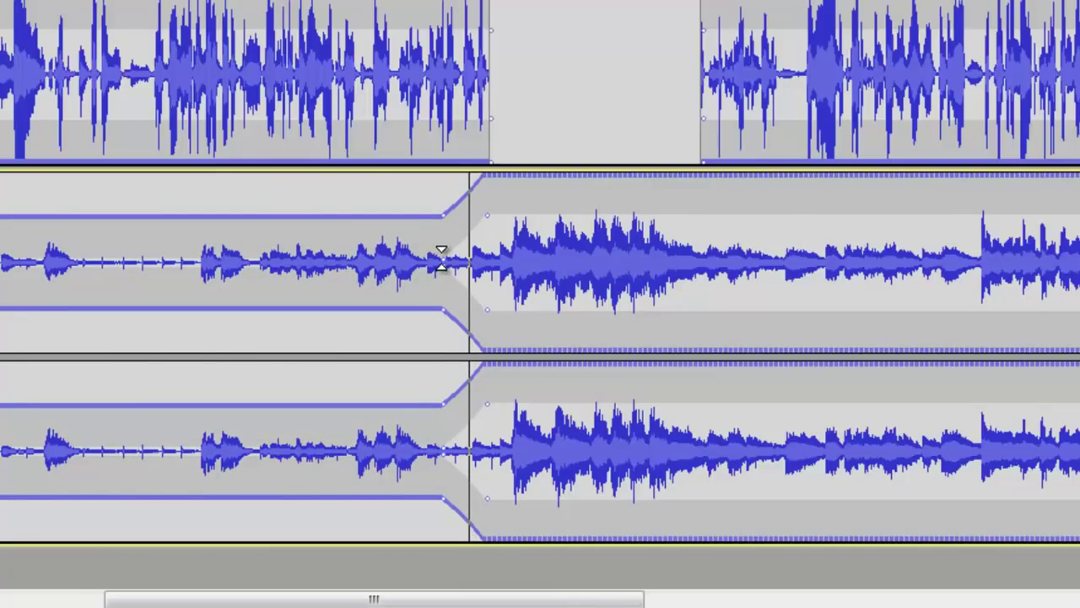
# Step: Add envelope points at about 20.9 s and 23.2 s to raise the music to full volume in the gap between the narration clips
pyautogui.click(709, 204)
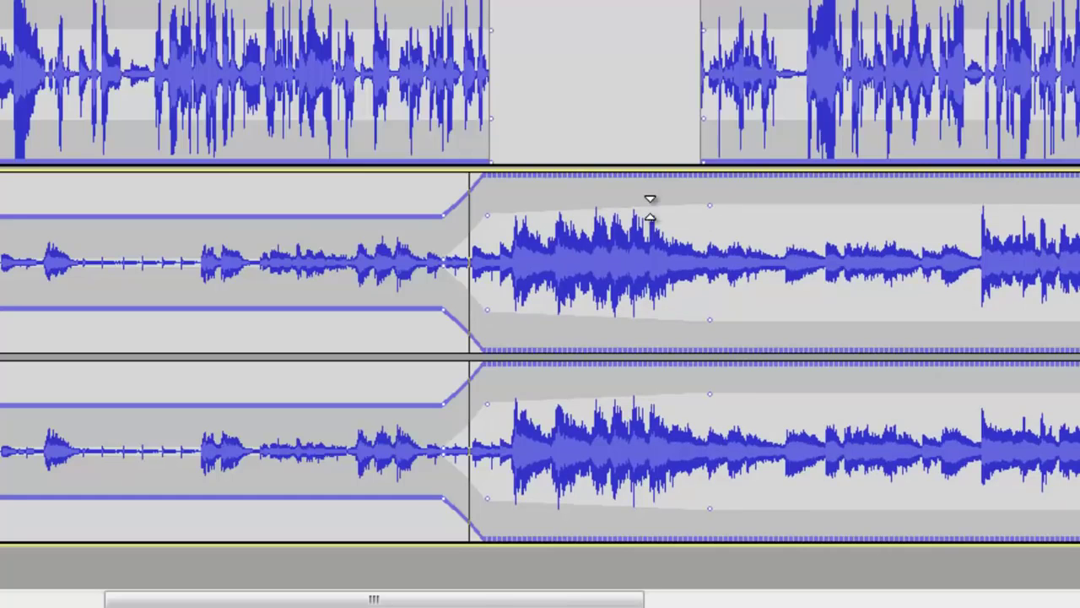
pyautogui.moveTo(655, 205); pyautogui.dragTo(520, 161)
pyautogui.scroll(3, 621, 187)
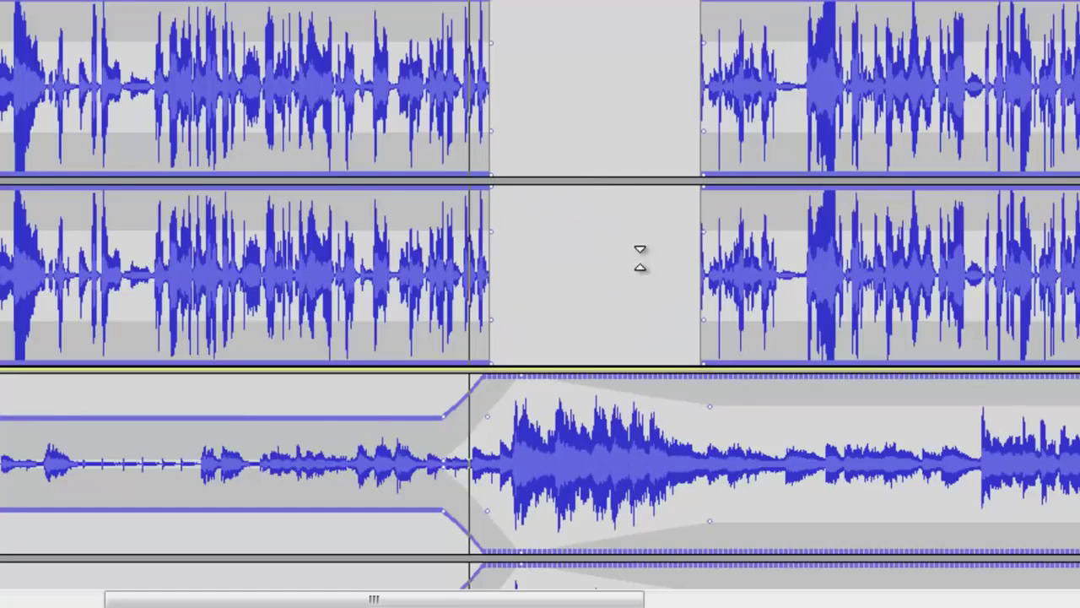
pyautogui.scroll(-3, 621, 187)
pyautogui.click(695, 217)
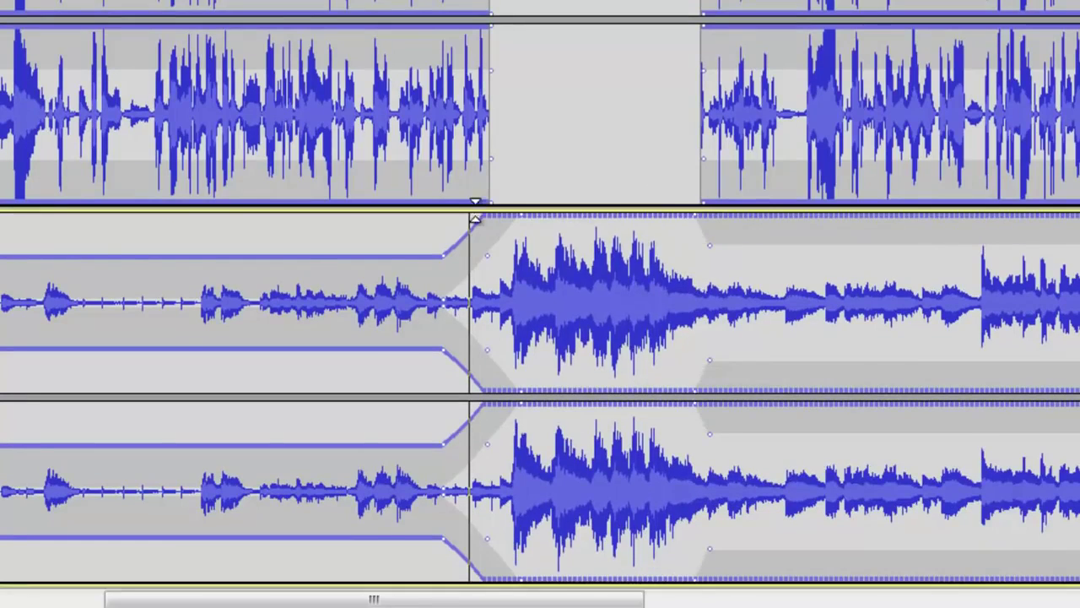
pyautogui.scroll(3, 498, 222)
pyautogui.scroll(-3, 624, 165)
pyautogui.scroll(3, 620, 164)
pyautogui.scroll(-3, 842, 217)
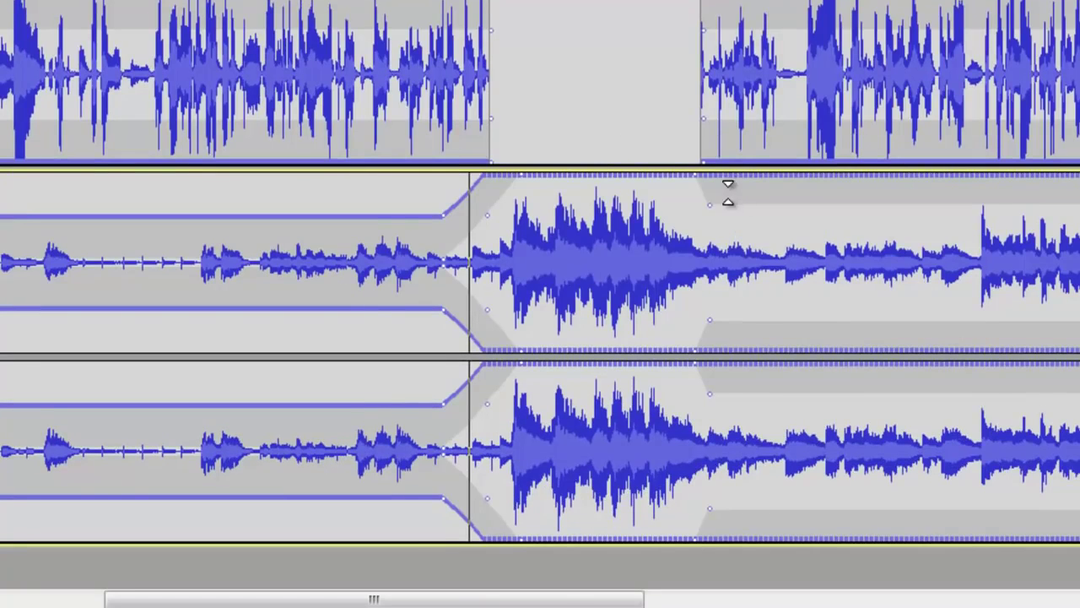
# Step: Lower the music envelope at about 24 s and further to about 0.3 at 31.8 s, beneath the second narration clip
pyautogui.moveTo(748, 200); pyautogui.dragTo(758, 244)
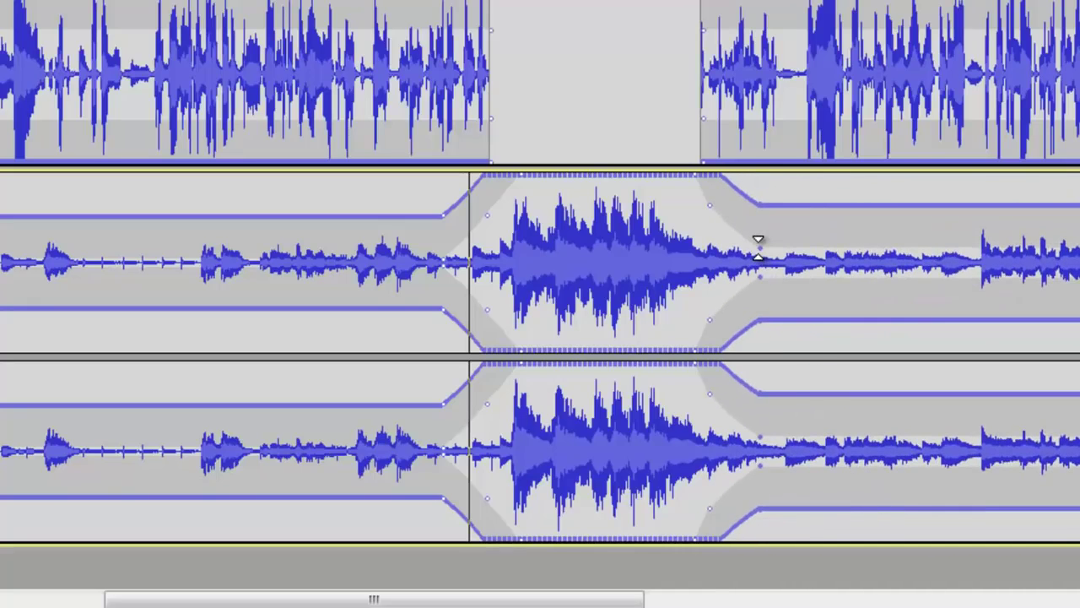
pyautogui.moveTo(303, 604); pyautogui.dragTo(540, 604)
pyautogui.moveTo(676, 210); pyautogui.dragTo(702, 237)
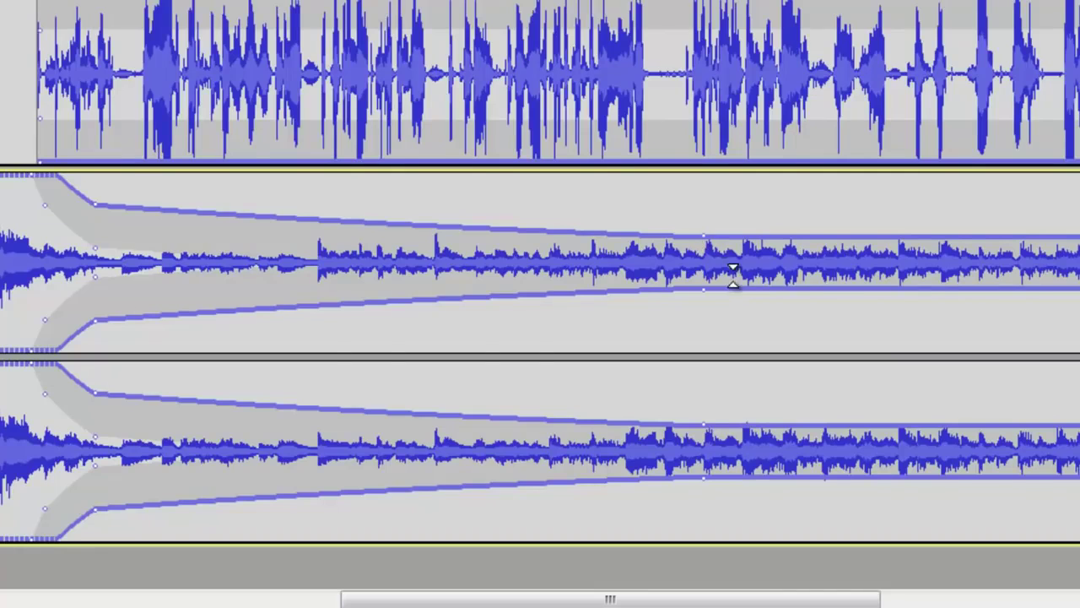
pyautogui.scroll(4, 703, 294)
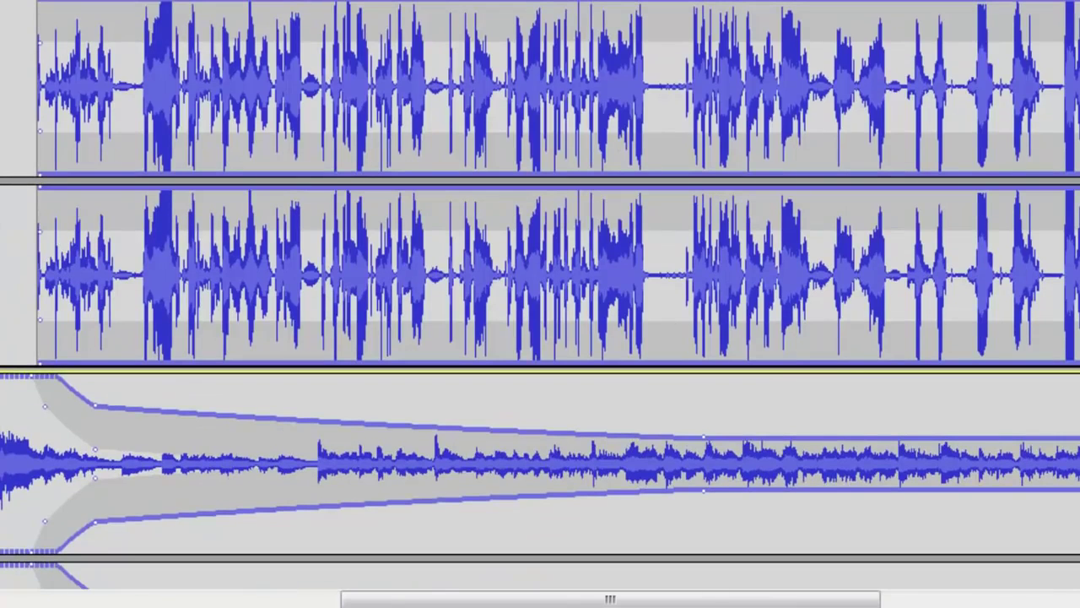
pyautogui.moveTo(803, 601); pyautogui.dragTo(639, 605)
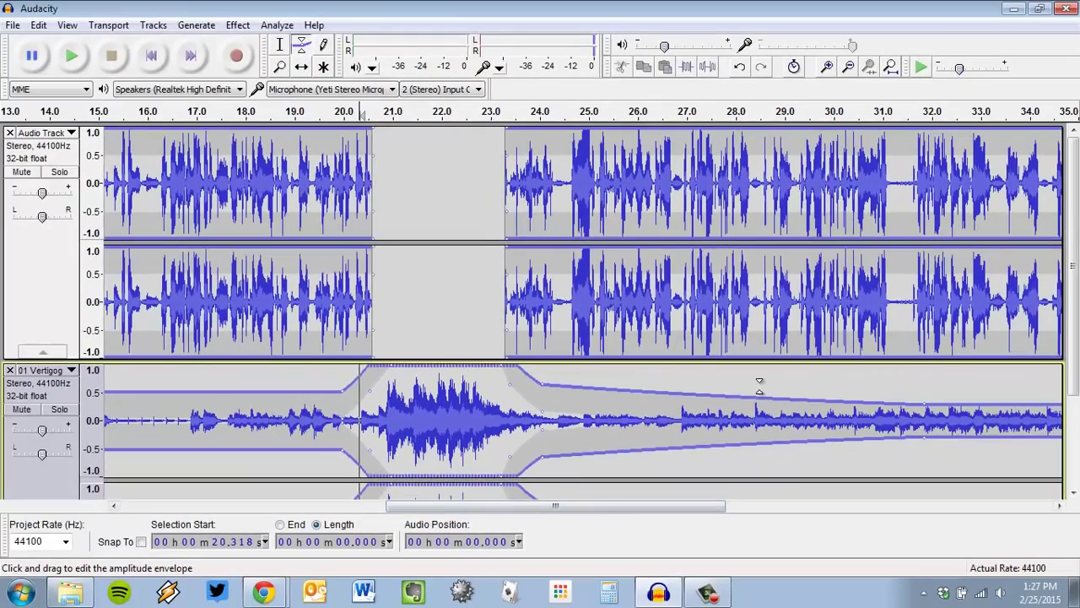
pyautogui.scroll(-3, 602, 274)
pyautogui.scroll(3, 601, 270)
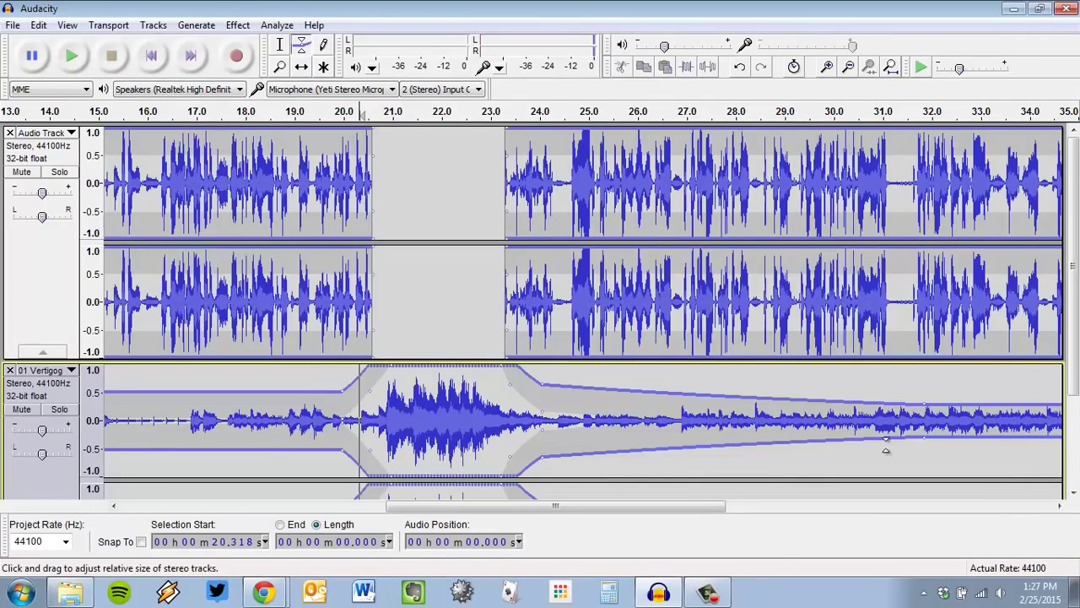
# Step: Play the mix from about 19.6 s and again from about 30 s to check the music's volume changes
pyautogui.click(326, 116)
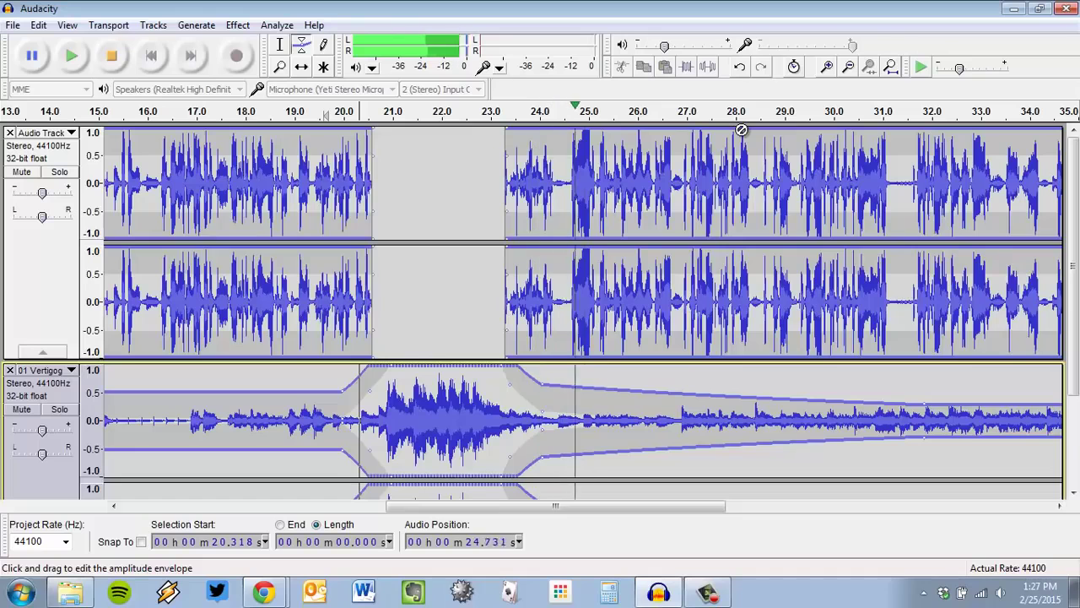
pyautogui.click(119, 59)
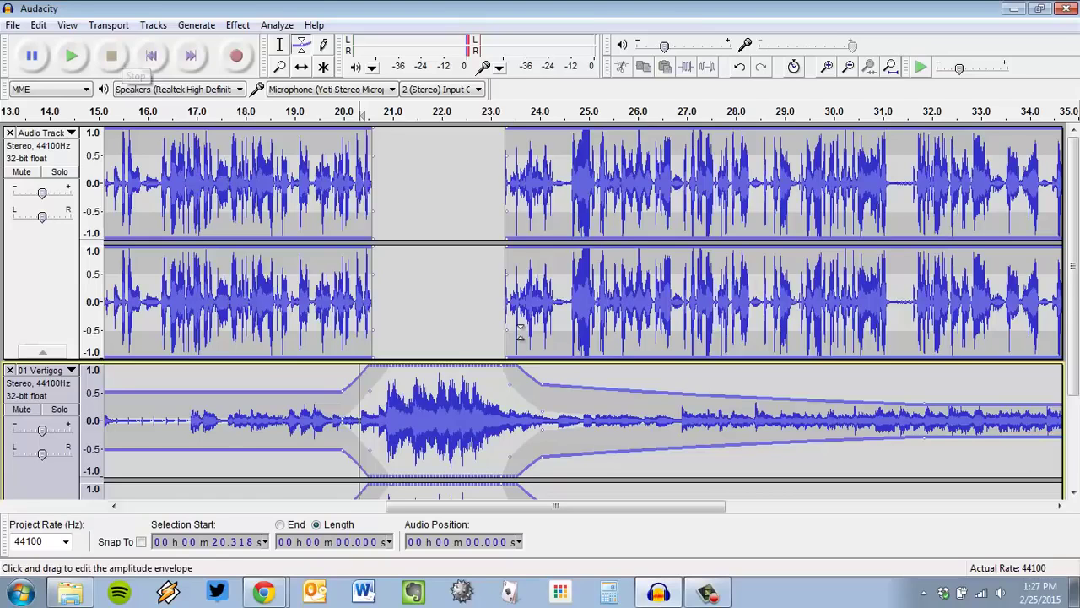
pyautogui.click(837, 111)
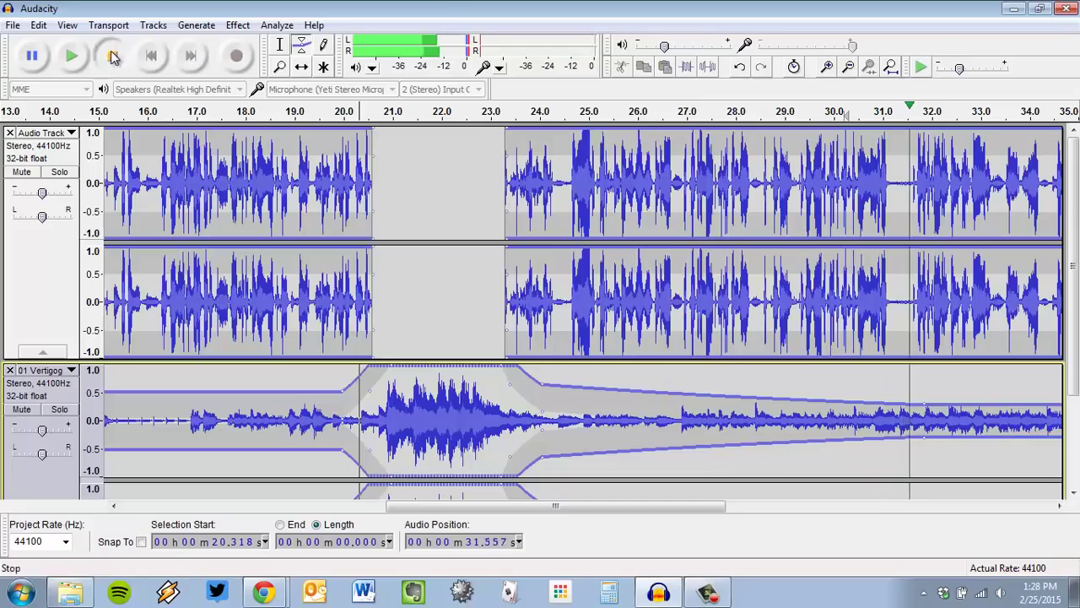
pyautogui.press('space')
# Step: Move the last envelope point of the music track earlier to about 30.7 s so the fade-down ends sooner
pyautogui.moveTo(924, 405); pyautogui.dragTo(869, 406)
pyautogui.scroll(-2, 844, 405)
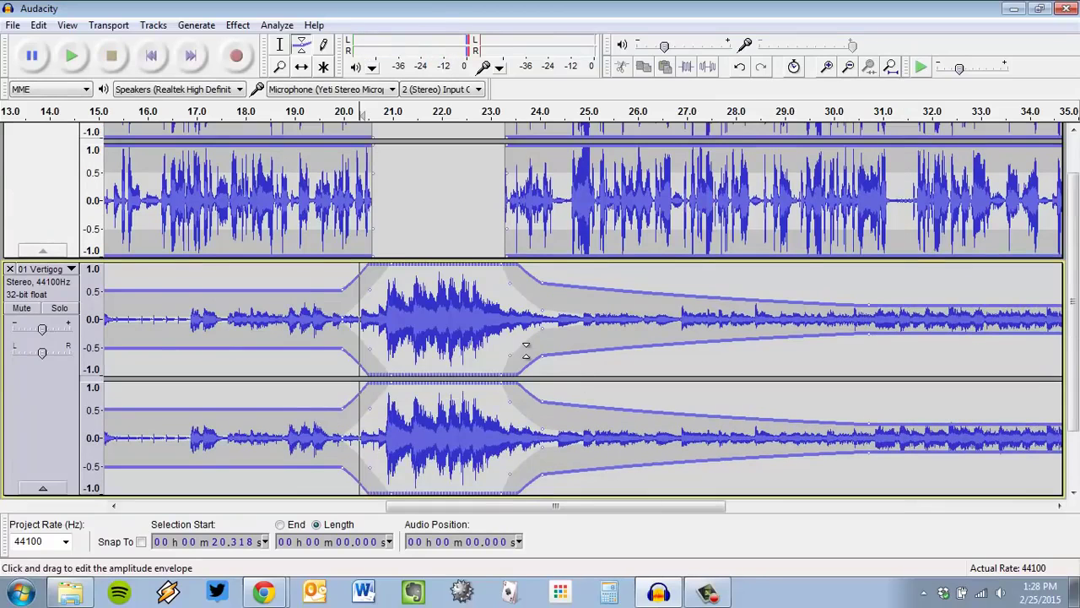
pyautogui.scroll(2, 526, 349)
pyautogui.scroll(-2, 556, 332)
pyautogui.scroll(2, 605, 284)
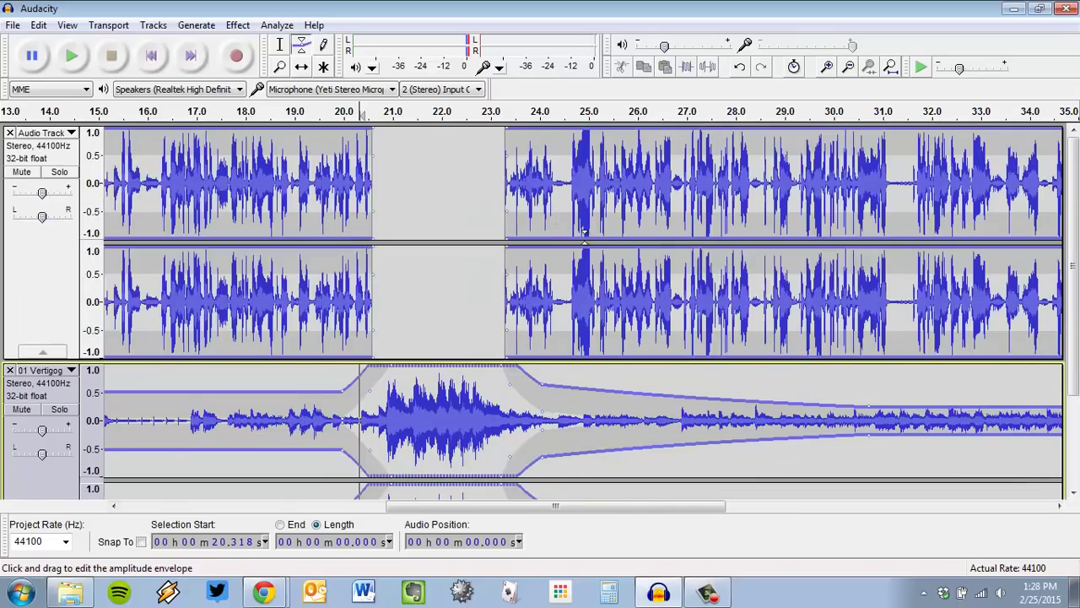
# Step: With the Selection tool, select the music from about 17.9 s to 30.1 s, then the narration from about 21.5 s to 31 s
pyautogui.click(281, 44)
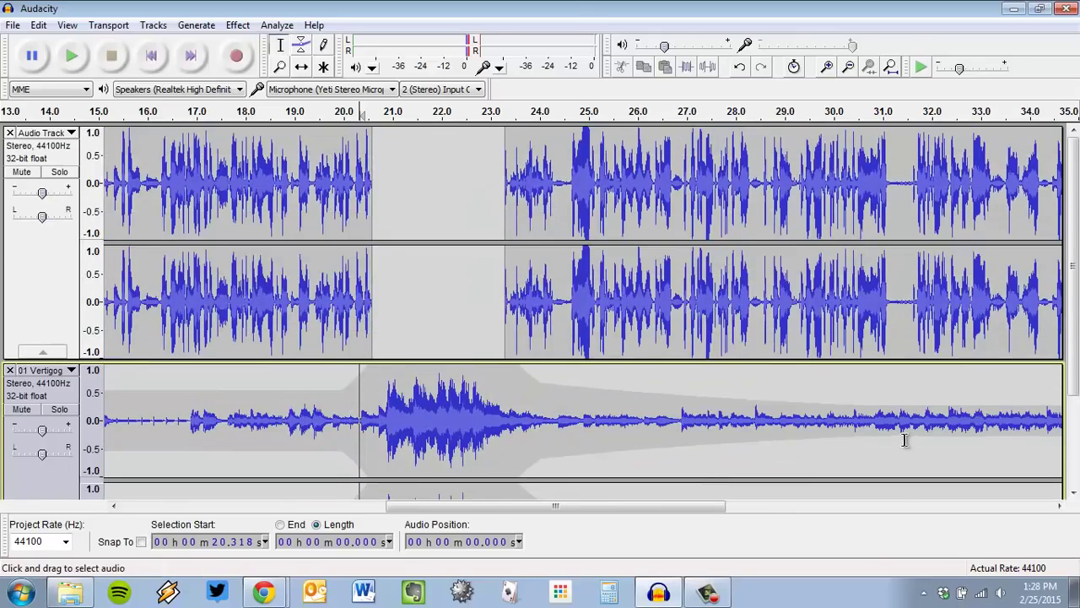
pyautogui.scroll(-3, 721, 402)
pyautogui.moveTo(249, 280); pyautogui.dragTo(832, 292)
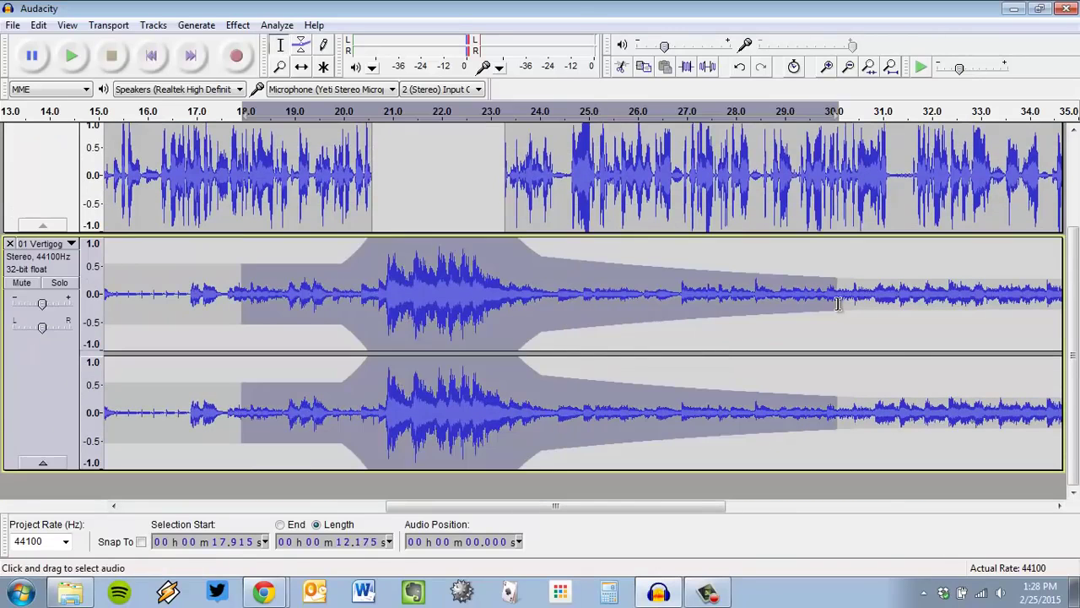
pyautogui.scroll(3, 692, 309)
pyautogui.moveTo(417, 173); pyautogui.dragTo(881, 253)
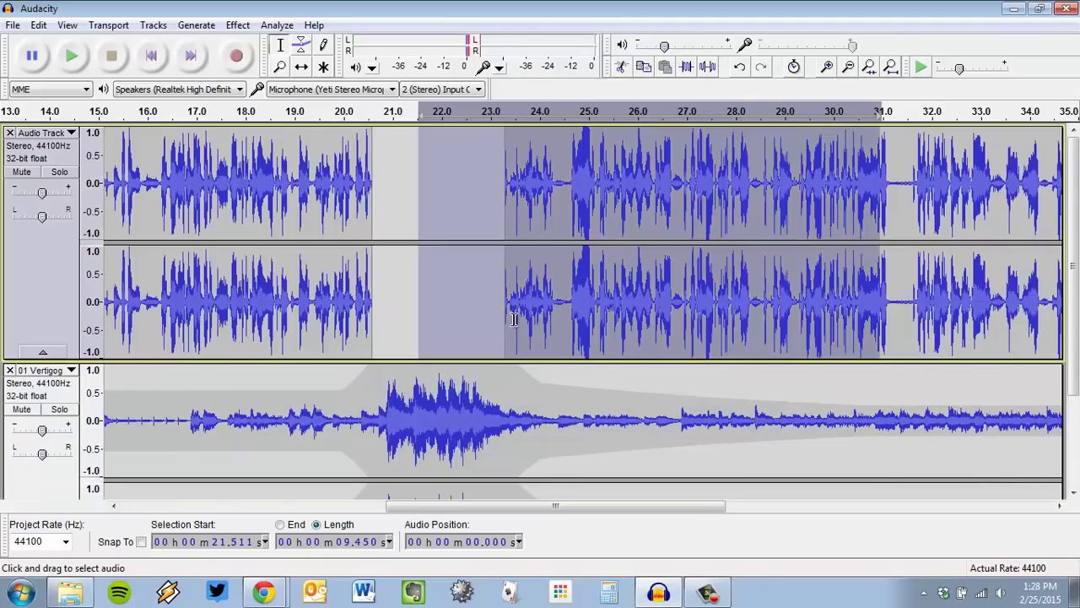
# Step: Select the whole narration track, then the whole music track, and look over the available effects without applying any
pyautogui.click(60, 293)
pyautogui.scroll(-3, 42, 291)
pyautogui.click(34, 422)
pyautogui.scroll(3, 381, 306)
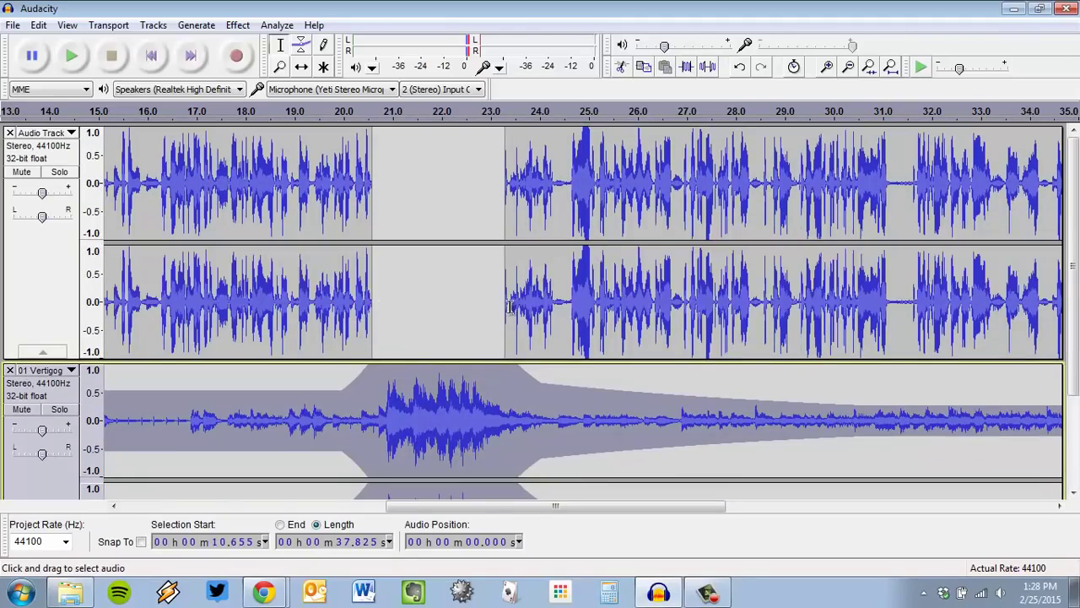
pyautogui.click(238, 24)
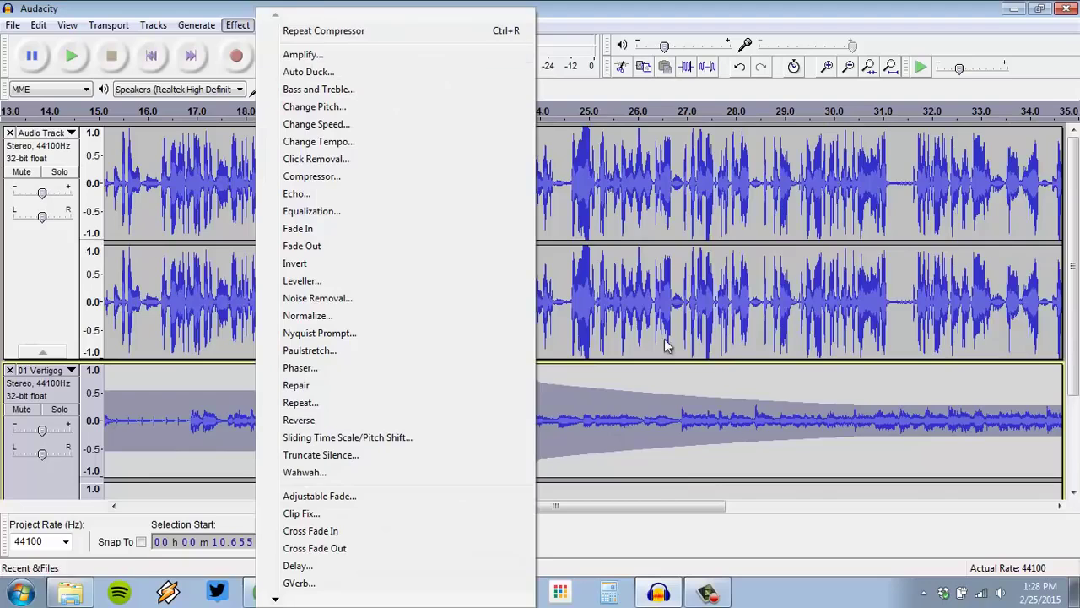
pyautogui.click(713, 427)
pyautogui.scroll(-3, 682, 414)
pyautogui.scroll(3, 610, 451)
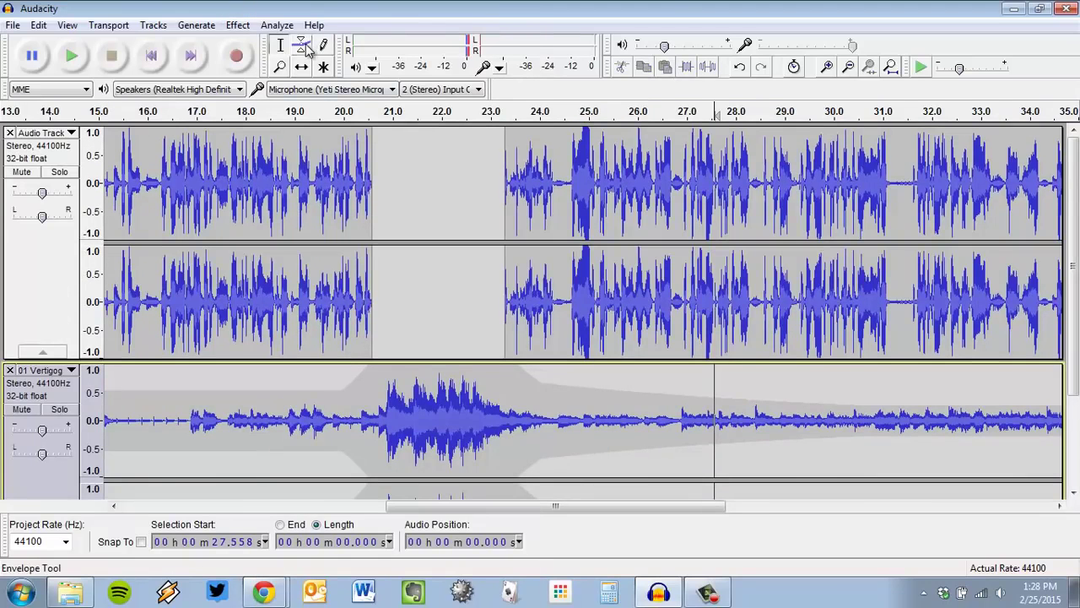
# Step: Place the cursor at about 29 s in the music track and fit the whole project in the window
pyautogui.click(785, 426)
pyautogui.scroll(-3, 766, 445)
pyautogui.scroll(3, 766, 446)
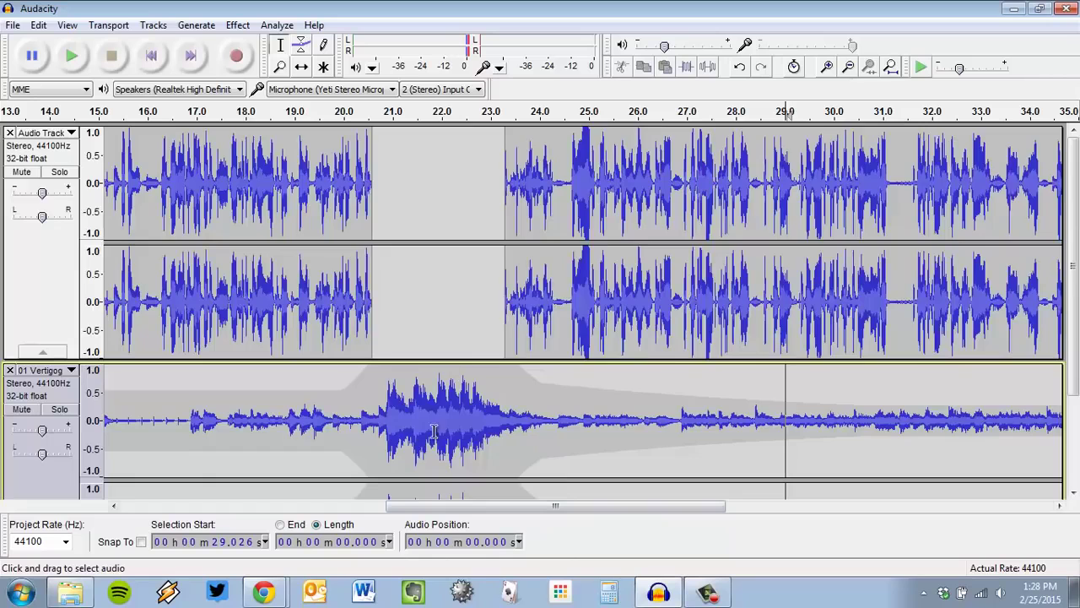
pyautogui.scroll(-3, 647, 337)
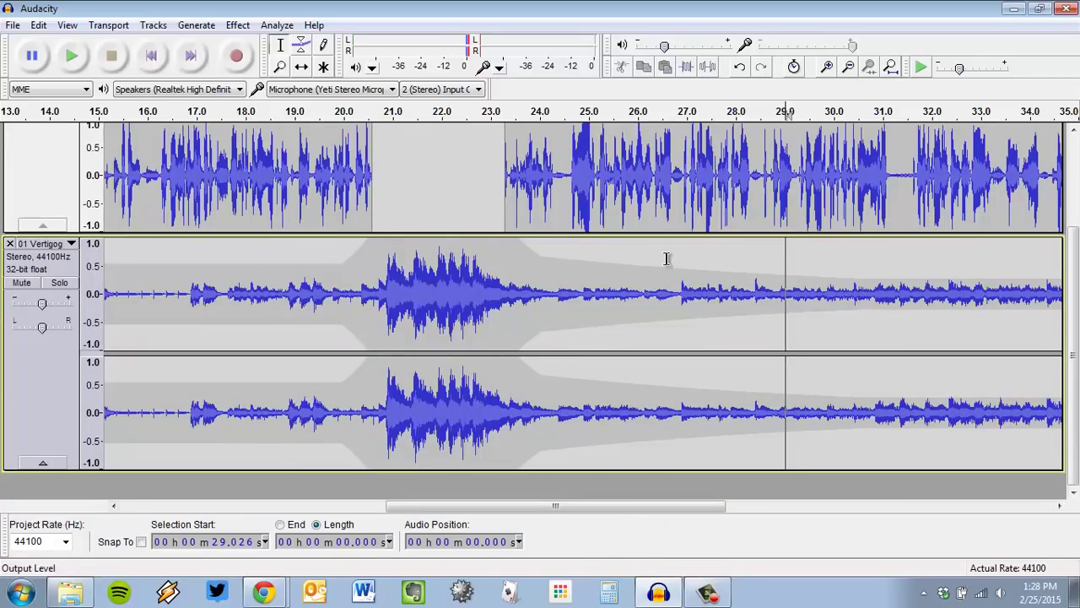
pyautogui.click(74, 30)
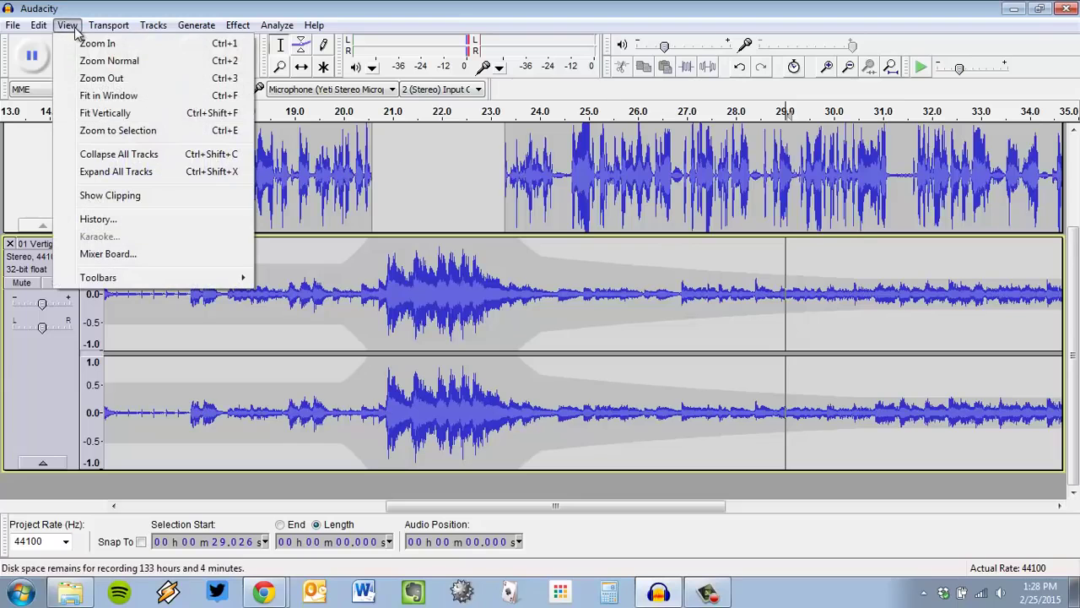
pyautogui.click(132, 101)
pyautogui.scroll(-3, 448, 272)
pyautogui.scroll(3, 453, 270)
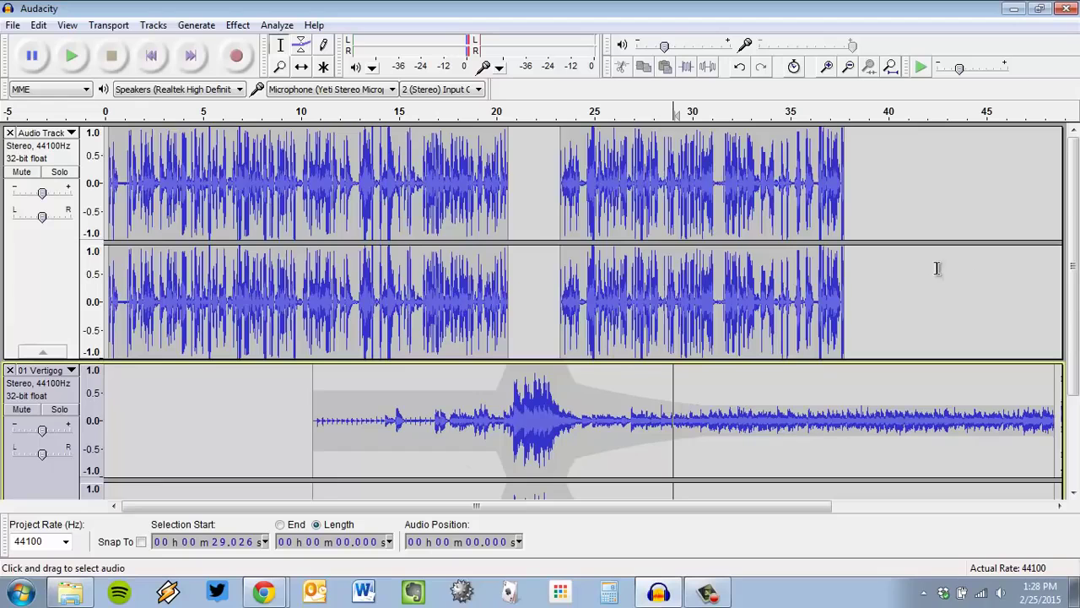
pyautogui.scroll(3, 929, 308)
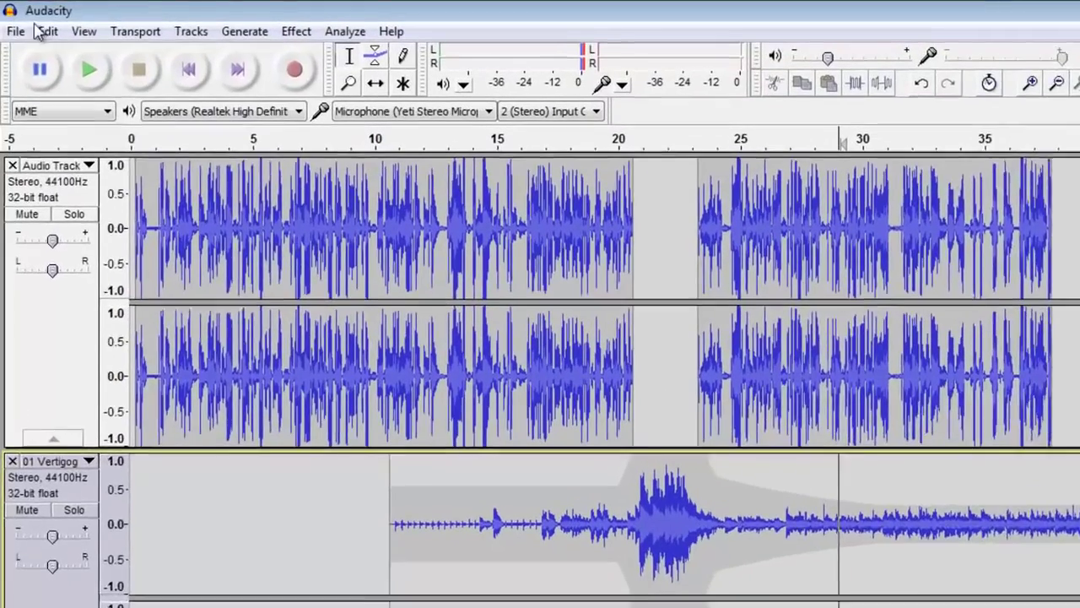
# Step: Save the project to the Desktop under the name "test for video"
pyautogui.click(16, 31)
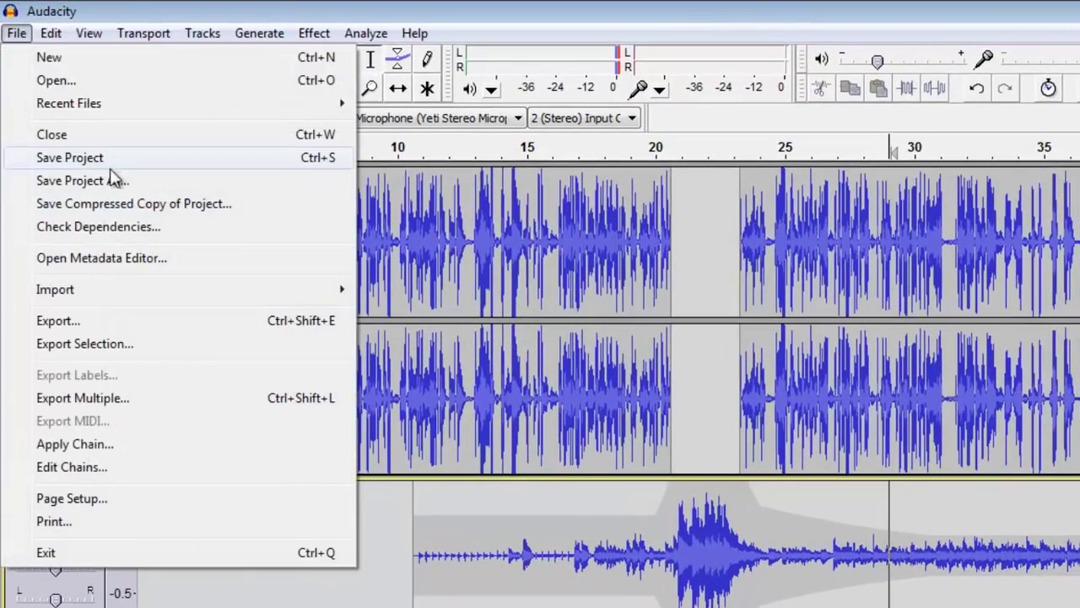
pyautogui.click(102, 182)
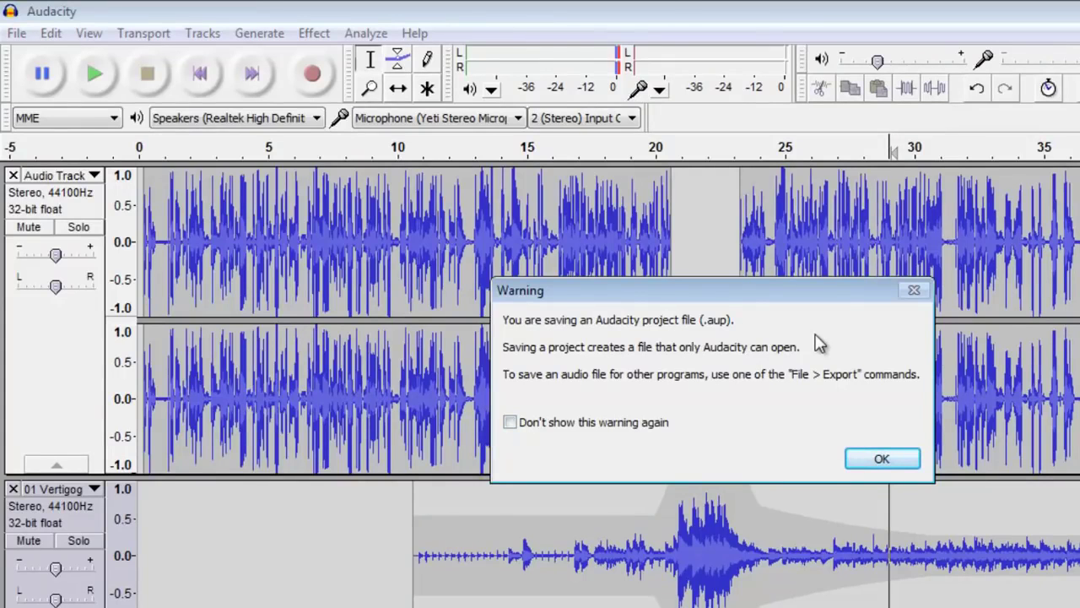
pyautogui.click(881, 458)
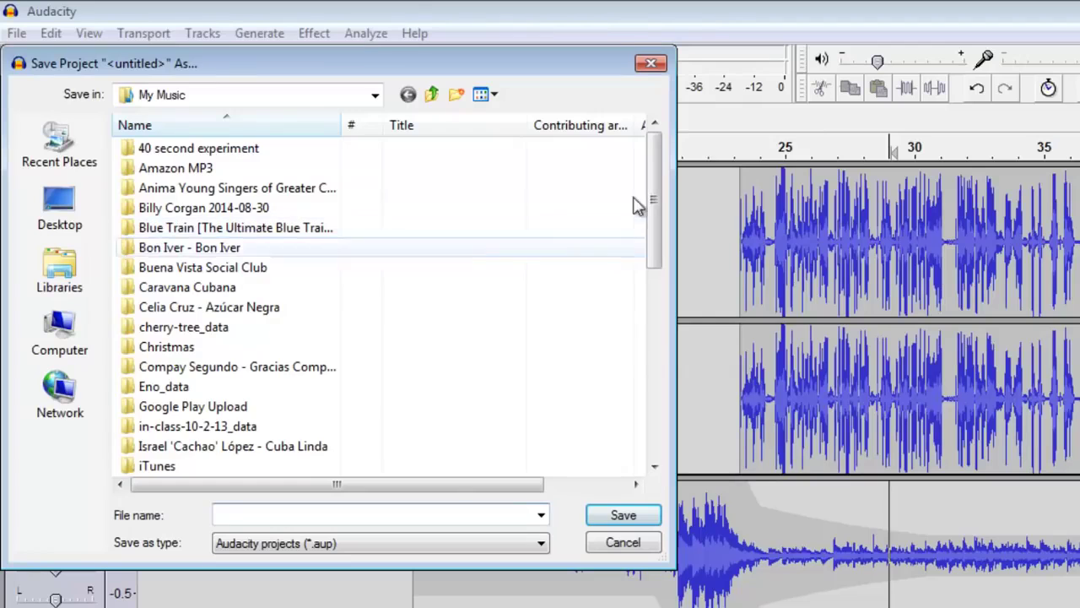
pyautogui.click(60, 218)
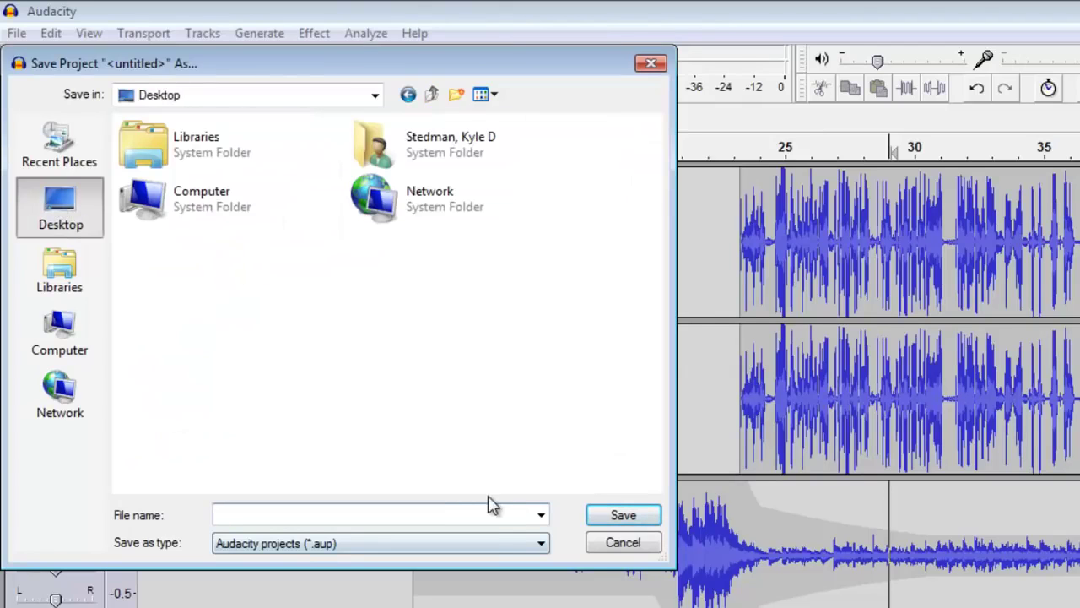
pyautogui.write('test for video')
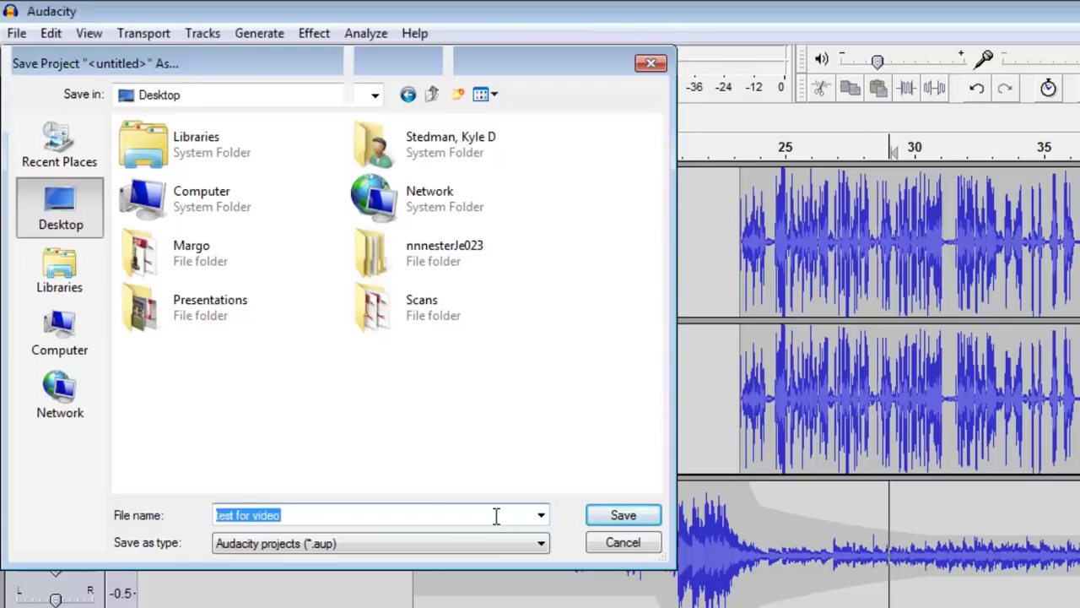
pyautogui.press('Return')
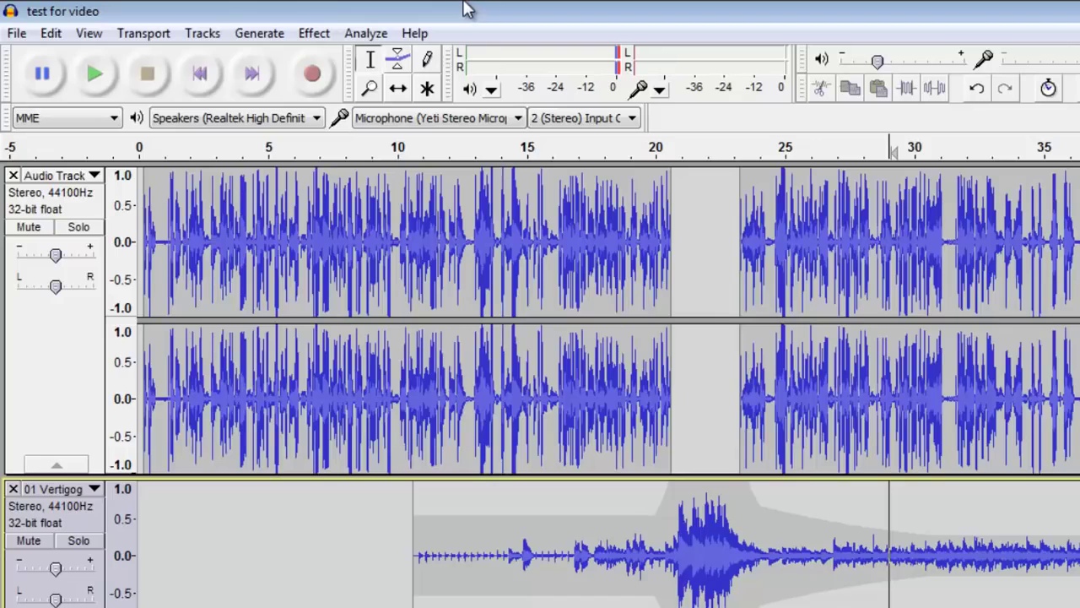
# Step: Set up an export of the whole project as MP3 Files named "test for video" with the Desktop as destination
pyautogui.click(11, 37)
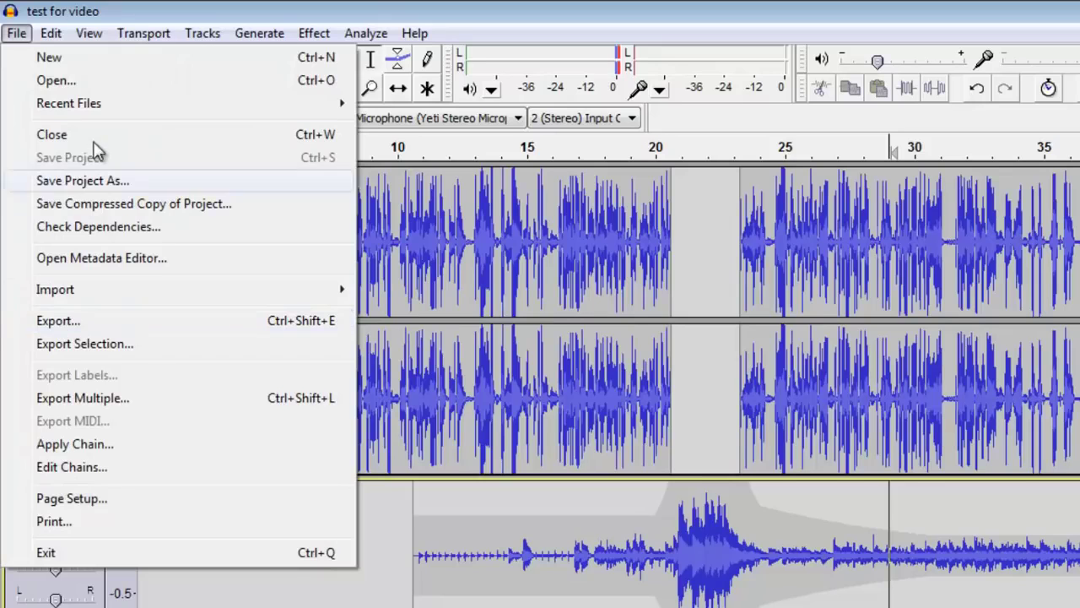
pyautogui.click(154, 325)
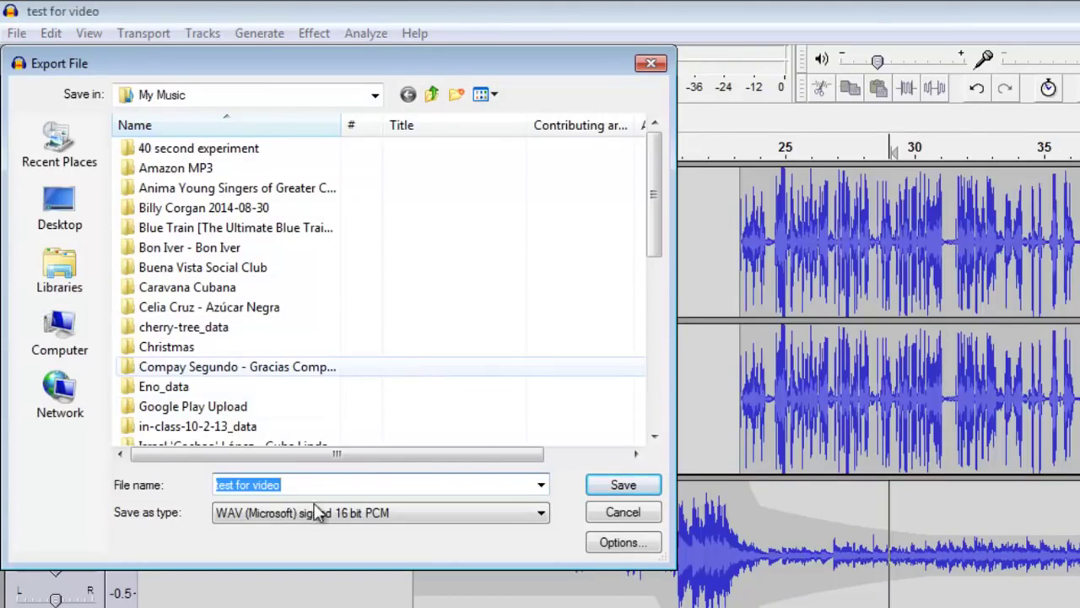
pyautogui.click(537, 517)
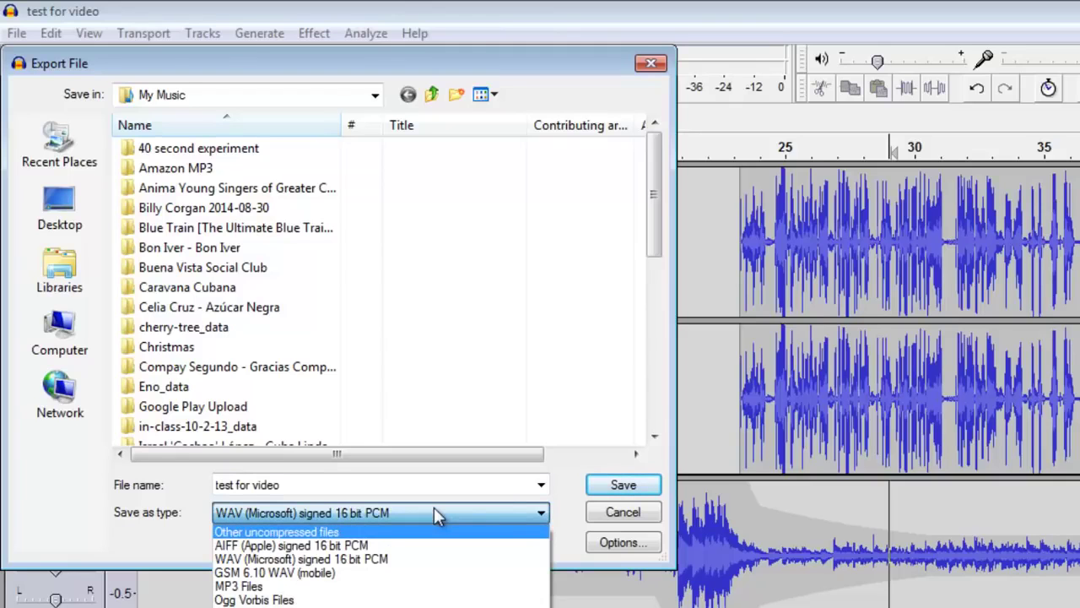
pyautogui.click(355, 599)
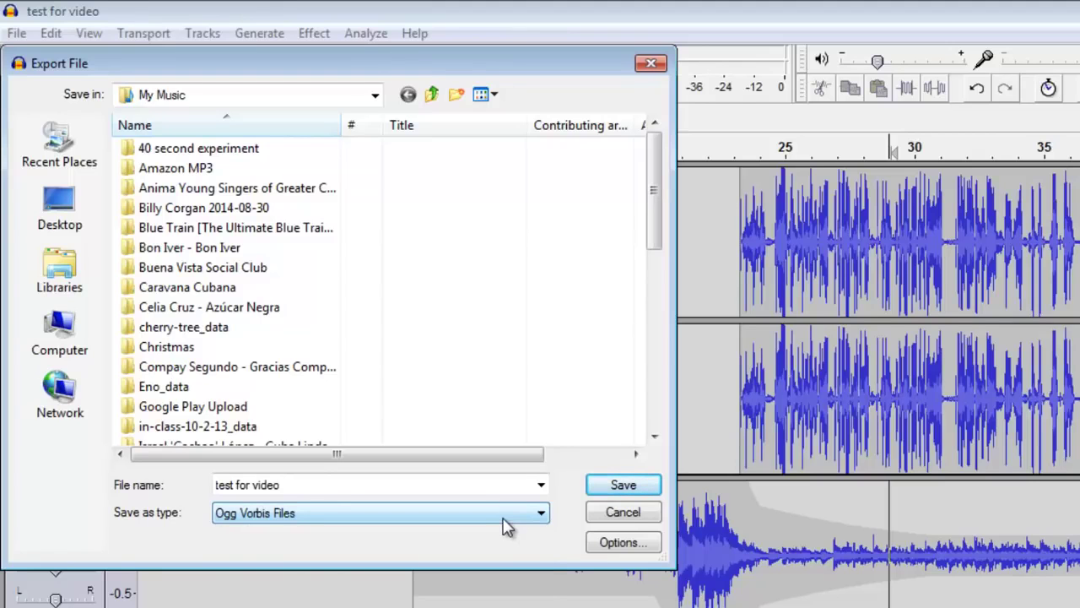
pyautogui.click(506, 525)
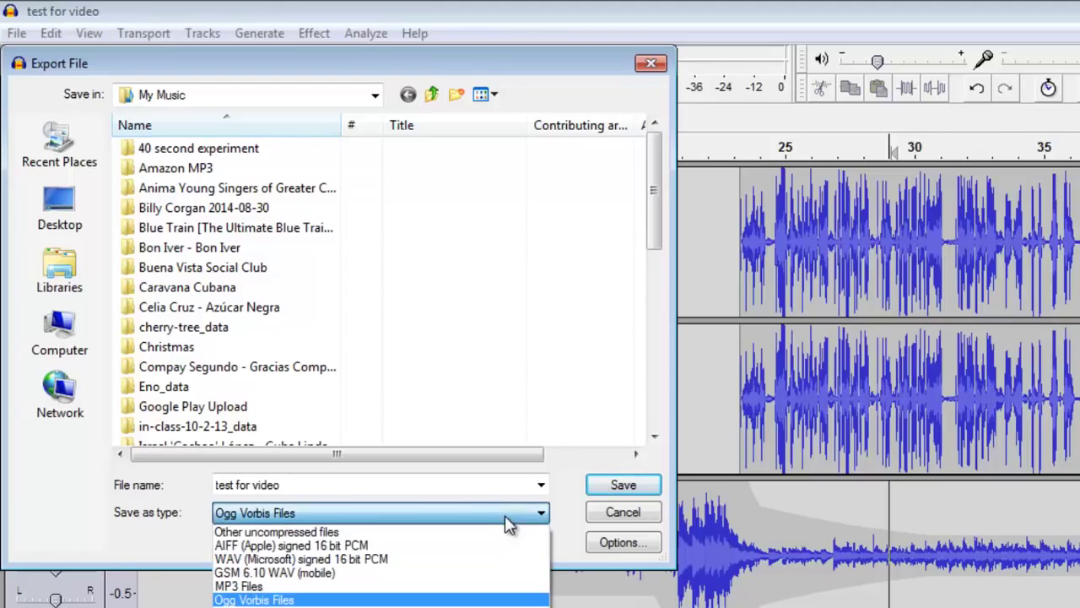
pyautogui.click(281, 586)
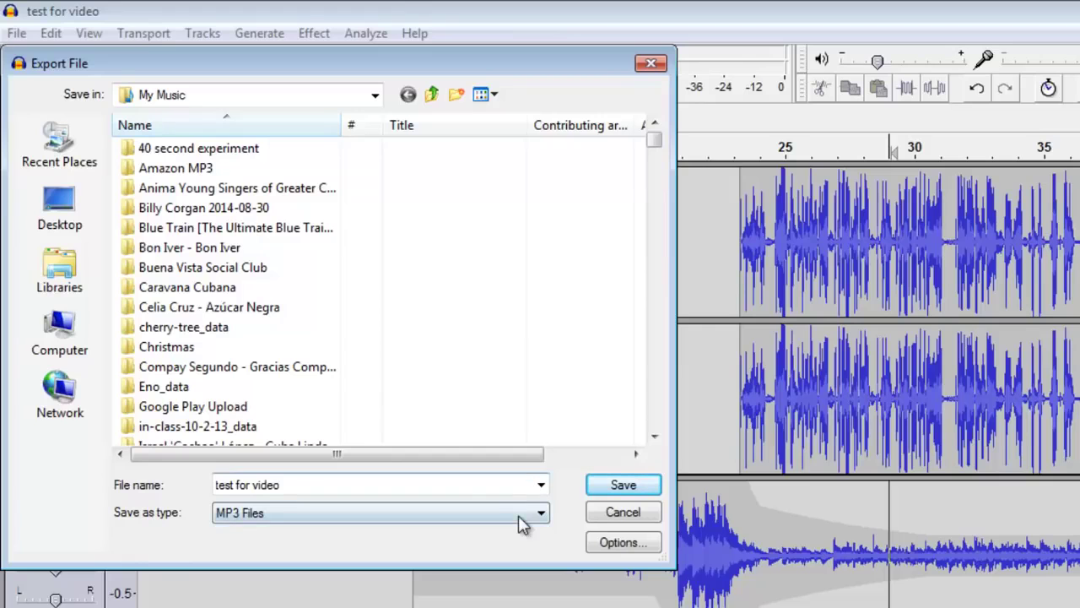
pyautogui.click(449, 513)
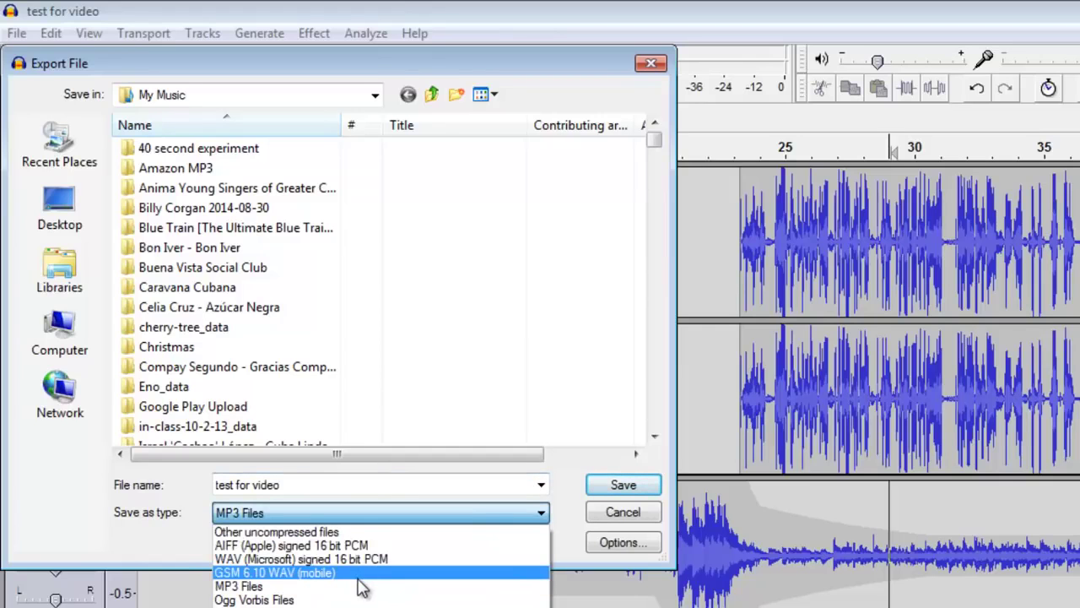
pyautogui.click(354, 586)
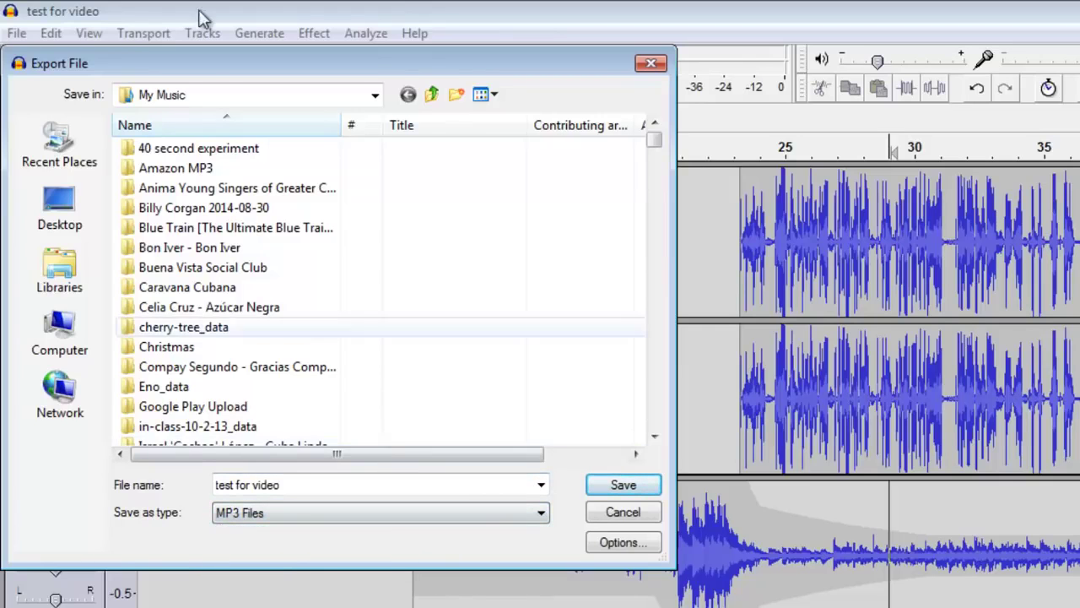
pyautogui.click(89, 204)
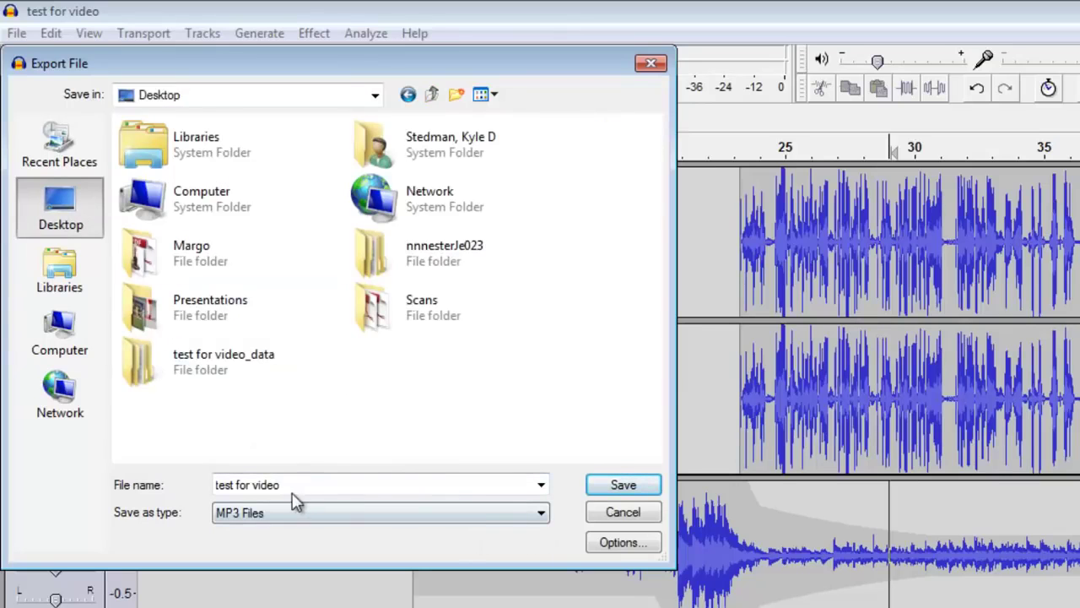
# Step: Set the MP3 export quality to 320 kbps in the format options
pyautogui.click(618, 543)
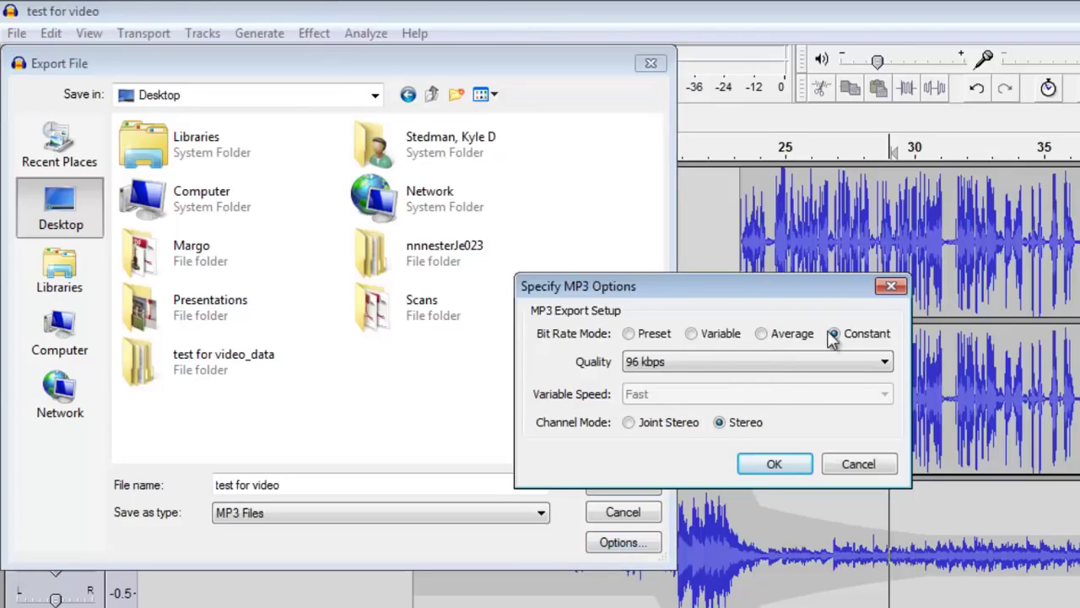
pyautogui.click(740, 369)
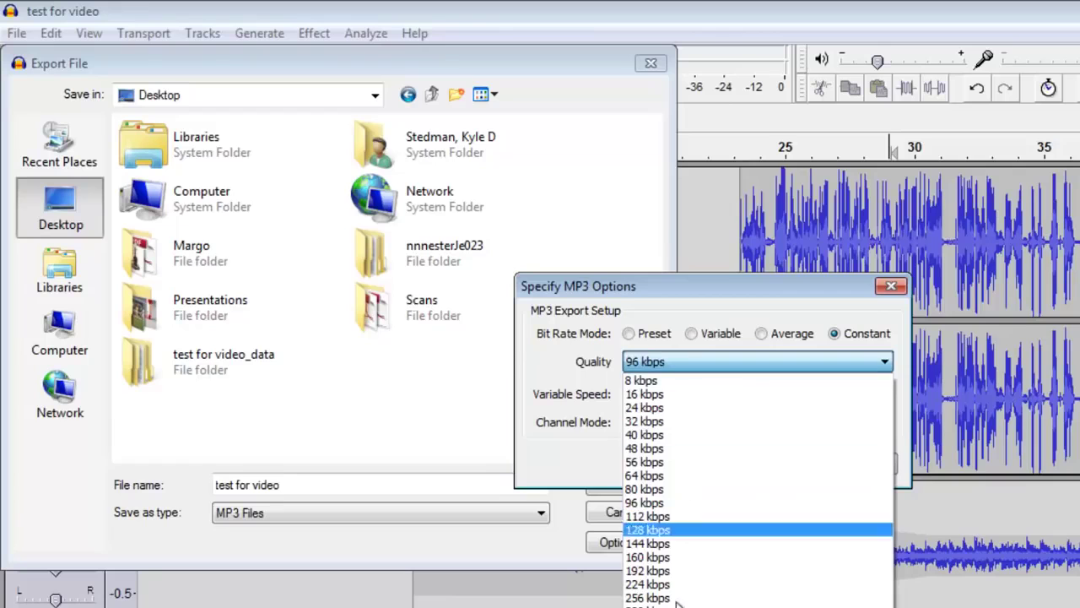
pyautogui.click(666, 604)
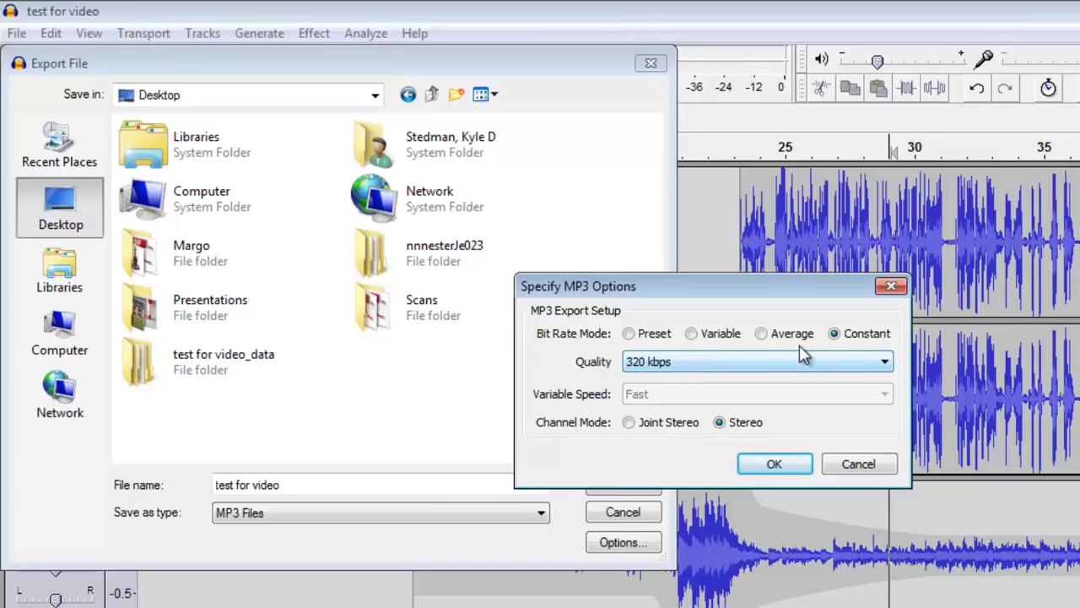
pyautogui.click(765, 462)
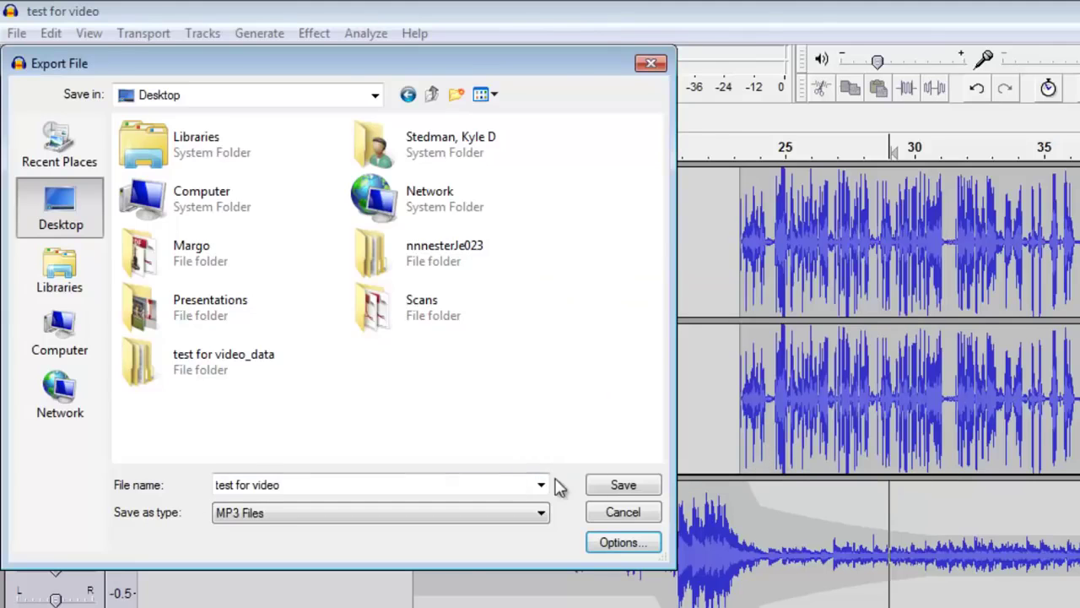
# Step: Start the MP3 export, accept the mixdown to two stereo channels, and clear all existing metadata tags
pyautogui.click(621, 485)
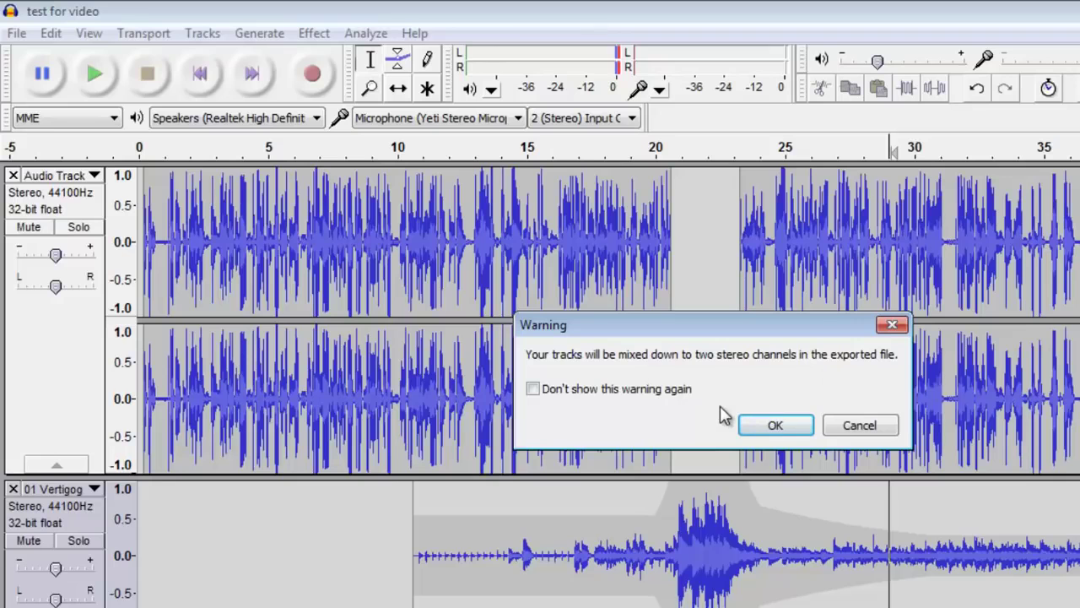
pyautogui.click(775, 419)
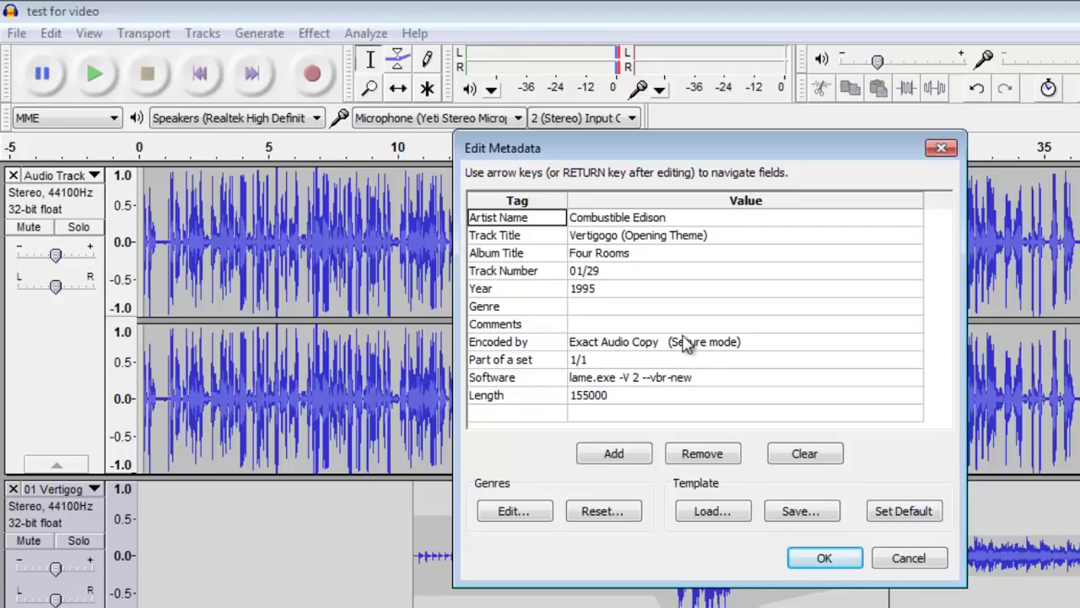
pyautogui.click(634, 220)
pyautogui.click(624, 236)
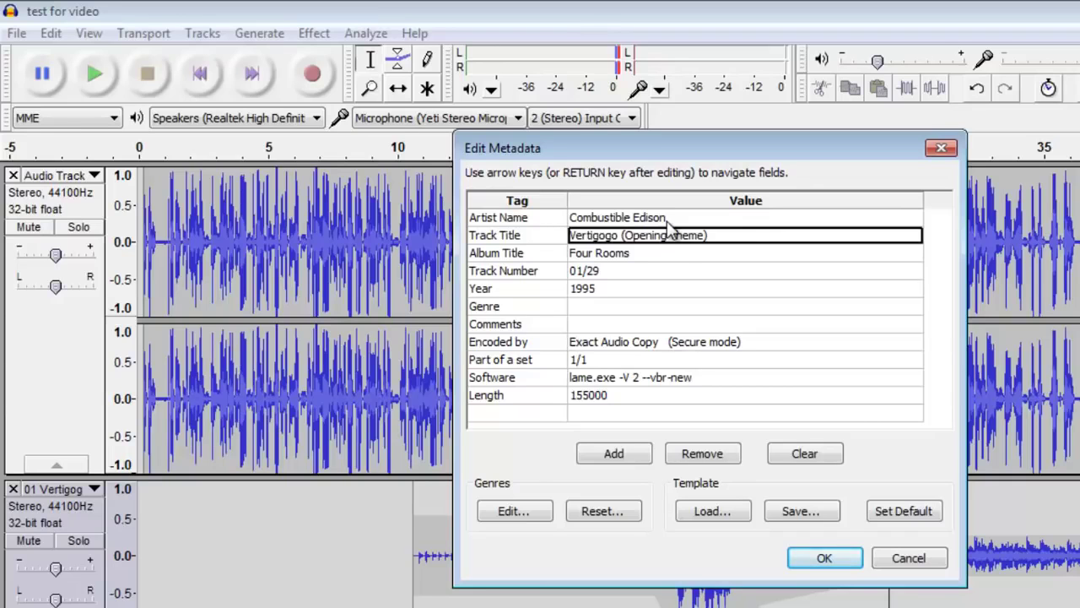
pyautogui.click(798, 456)
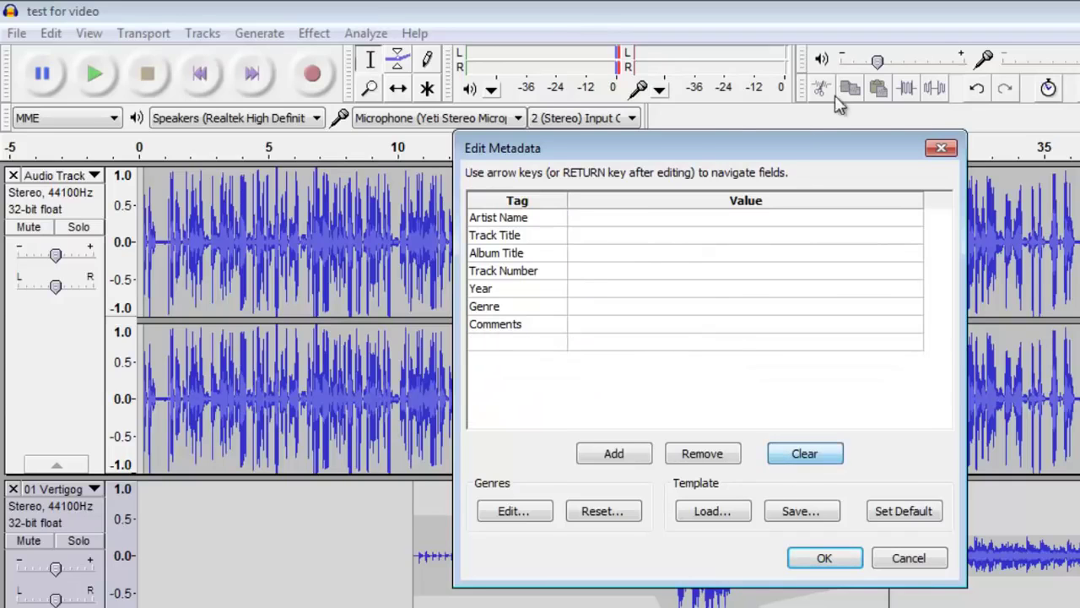
# Step: Enter the creator's full name as Artist Name and set the Track Title to "Test for Video"
pyautogui.click(719, 223)
pyautogui.write('Kyle Stedman')
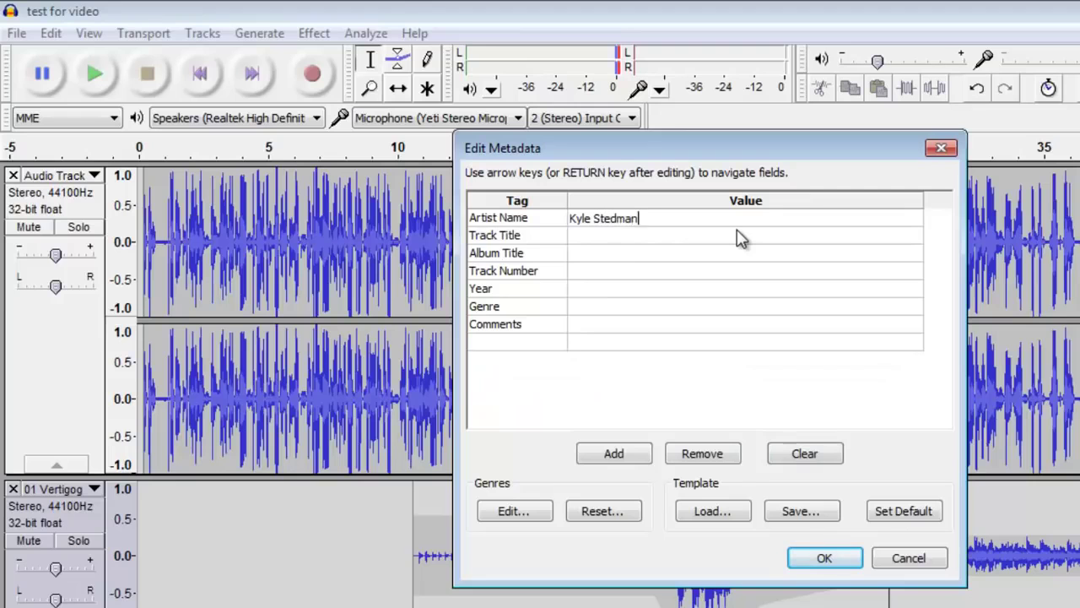
pyautogui.press('Return')
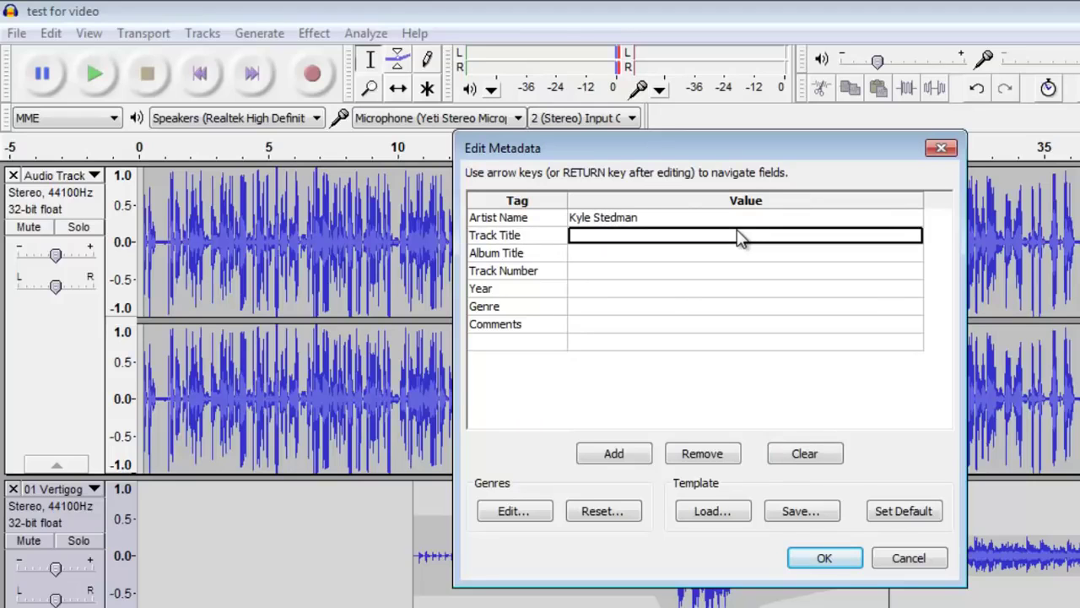
pyautogui.write('Test for Video')
pyautogui.press('Return')
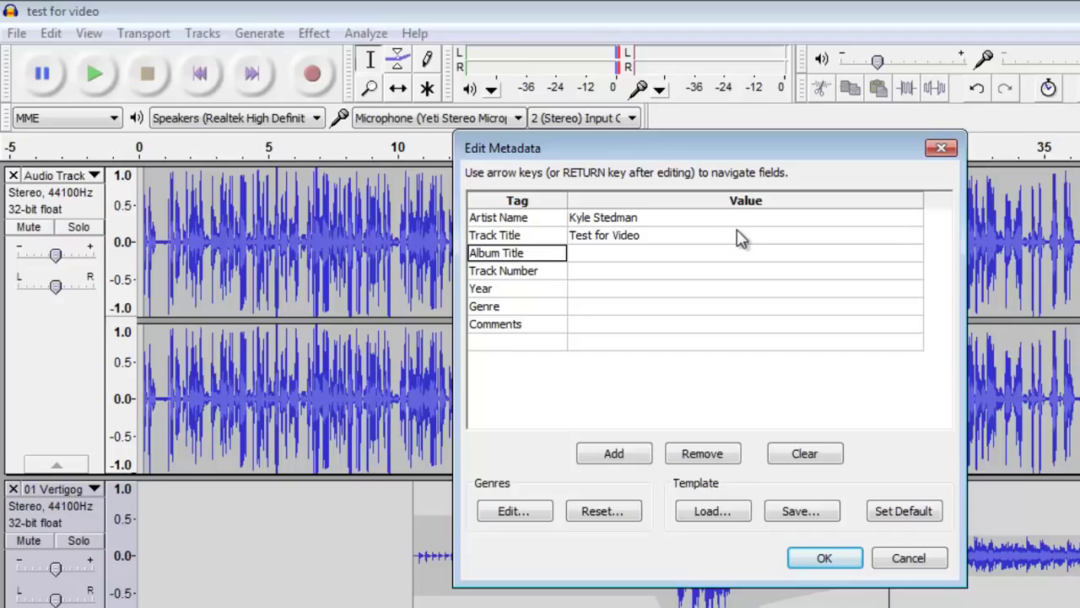
# Step: Set the Year tag to 2015 and the Genre to "Audio Testing", and accept the metadata to export the file
pyautogui.click(695, 291)
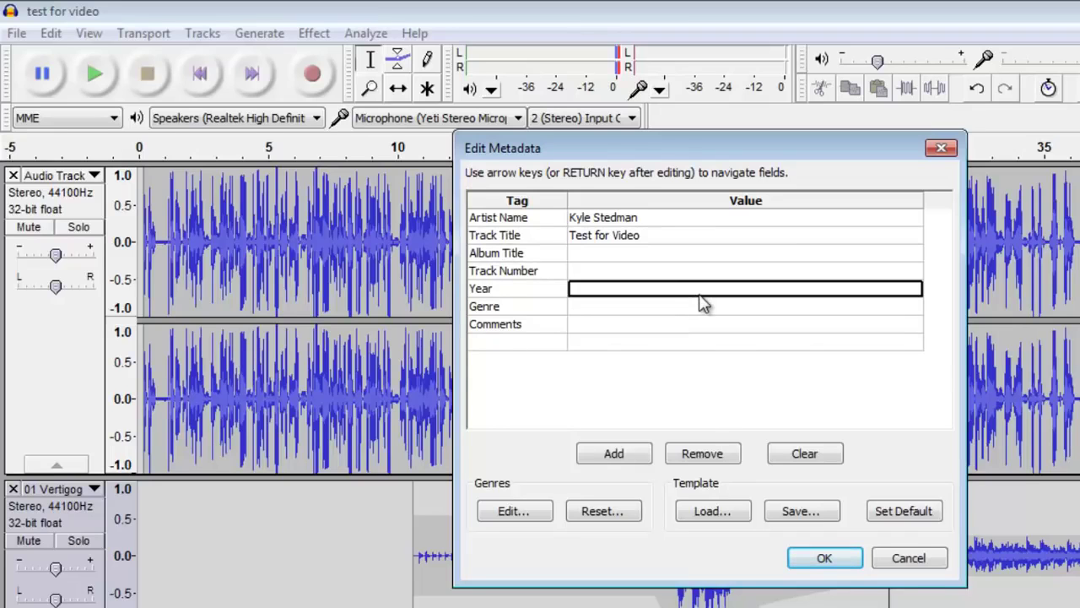
pyautogui.write('2015')
pyautogui.press('Return')
pyautogui.click(698, 307)
pyautogui.write('audio')
pyautogui.press('BackSpace')
pyautogui.press('BackSpace')
pyautogui.press('BackSpace')
pyautogui.press('BackSpace')
pyautogui.press('BackSpace')
pyautogui.write('Audio Testing')
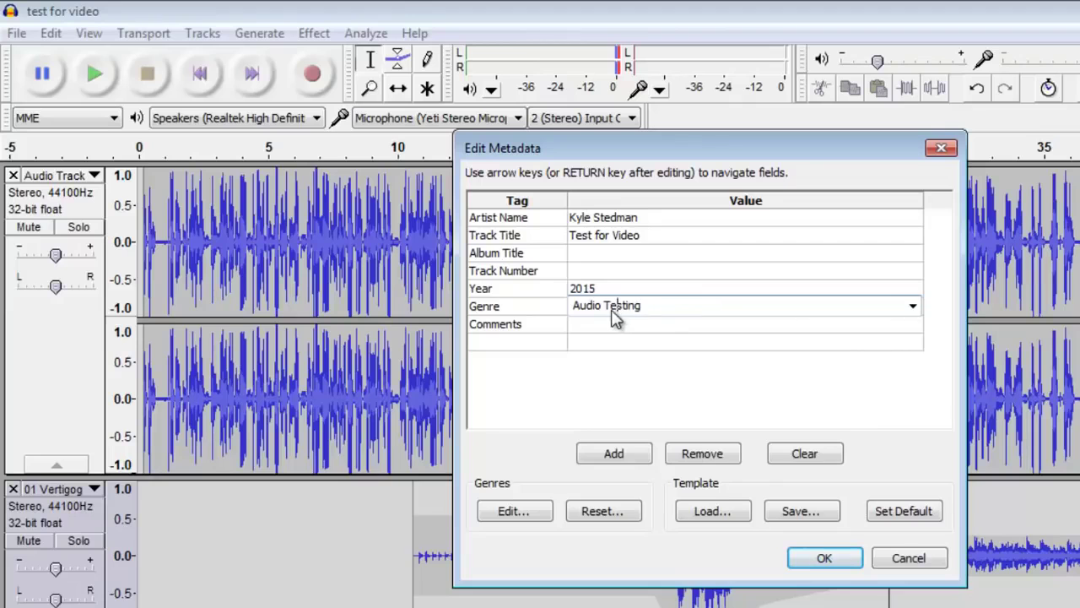
pyautogui.press('Return')
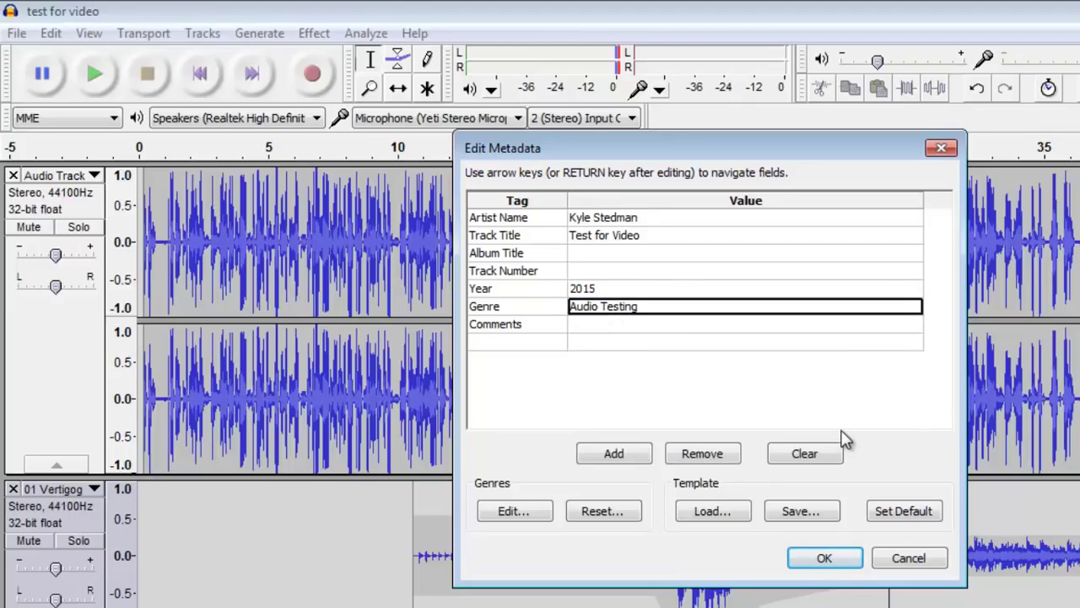
pyautogui.click(819, 558)
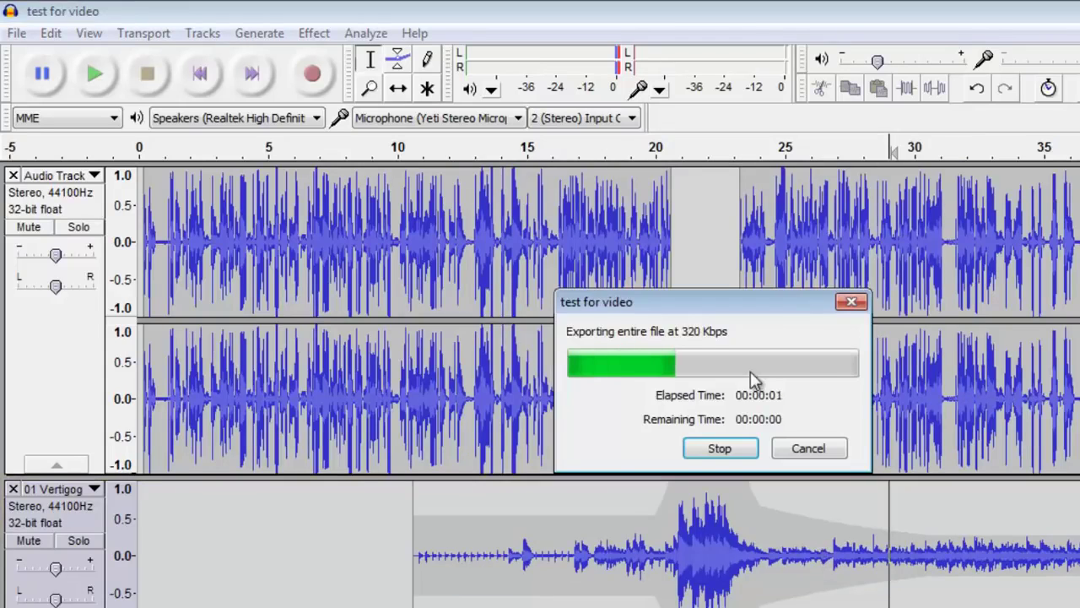